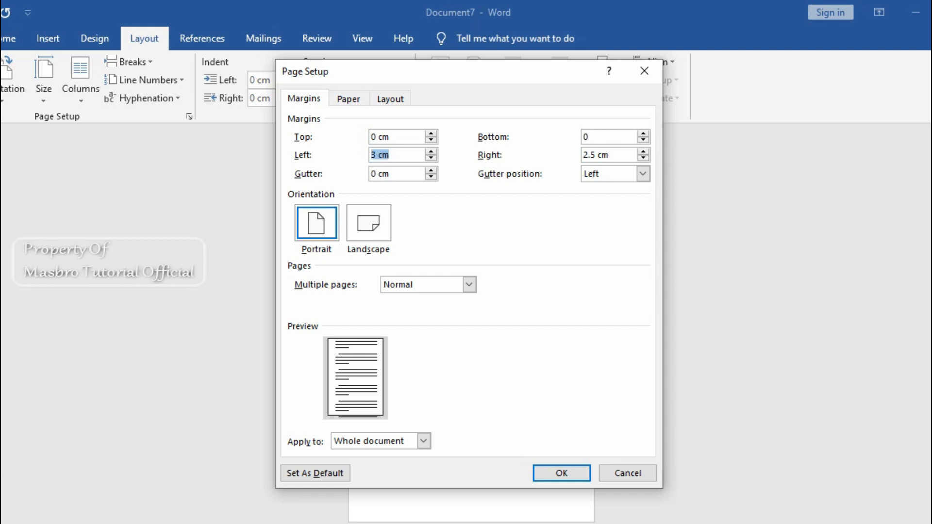
# Step: Set the left and right page margins to 0 and apply the automatic fix for margins outside the printable area
pyautogui.write('0')
pyautogui.press('Tab')
pyautogui.write('0')
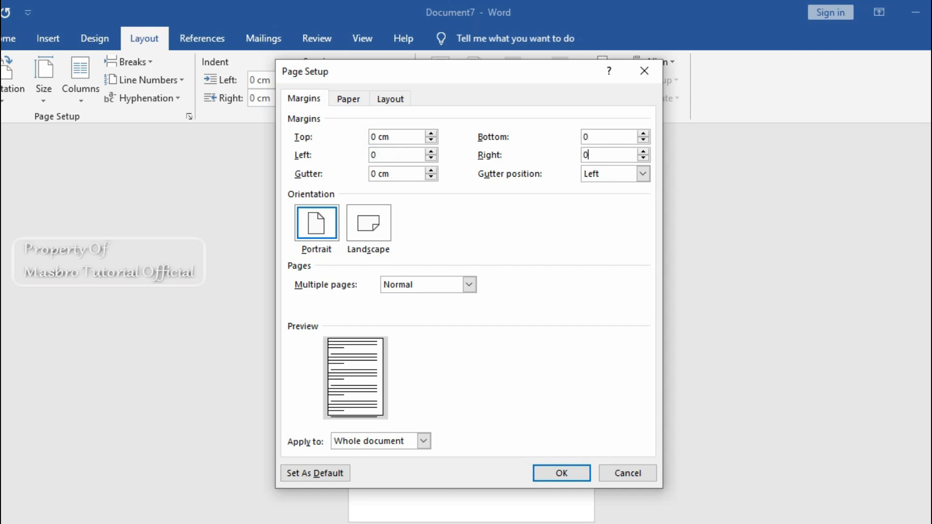
pyautogui.click(563, 472)
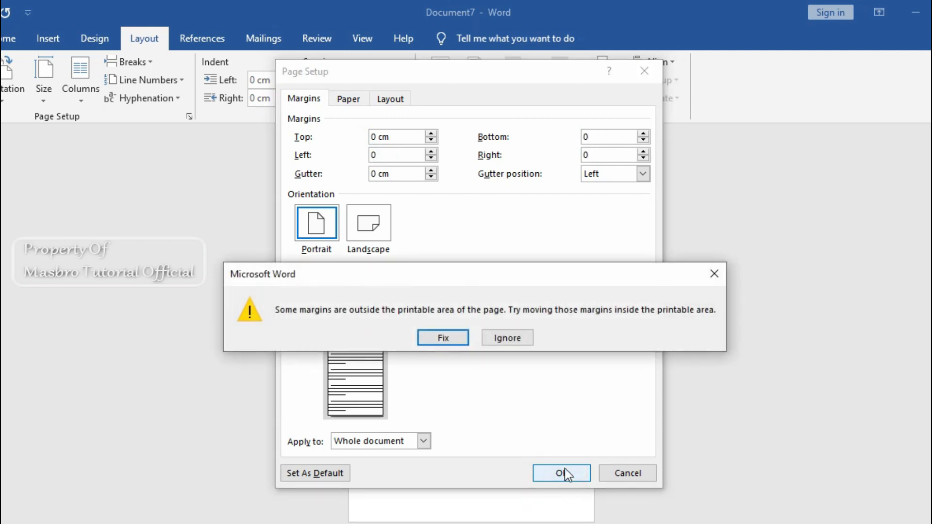
pyautogui.click(441, 339)
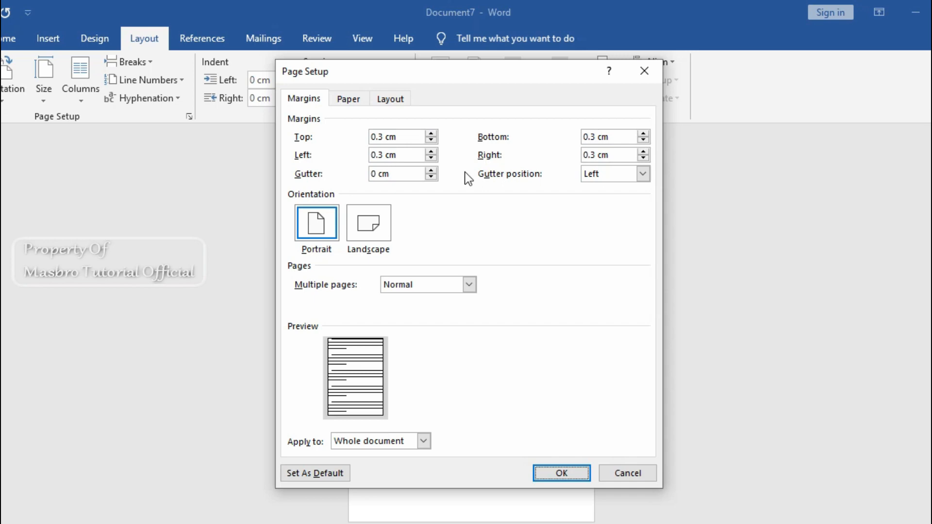
pyautogui.click(570, 476)
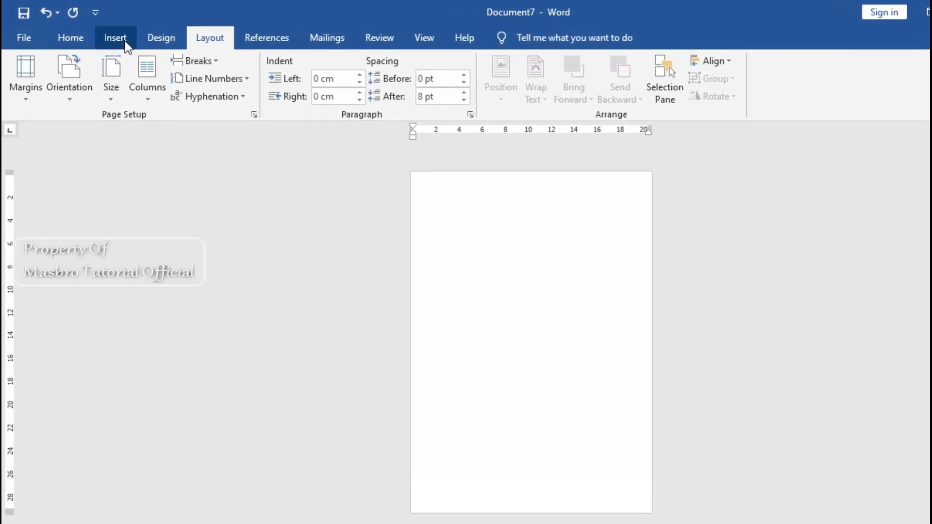
# Step: Draw a right triangle across the full width of the page's upper edge, about 20.85 cm wide and 6.22 cm high
pyautogui.click(125, 41)
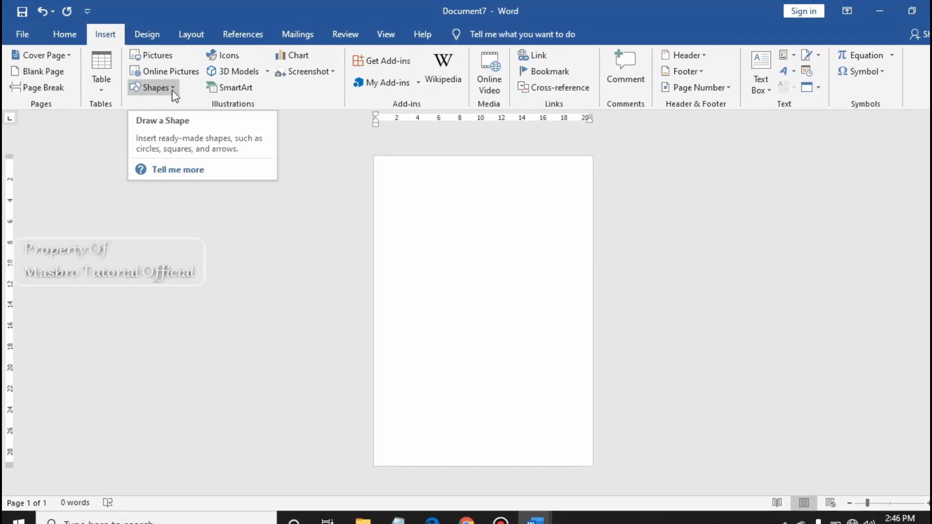
pyautogui.click(224, 118)
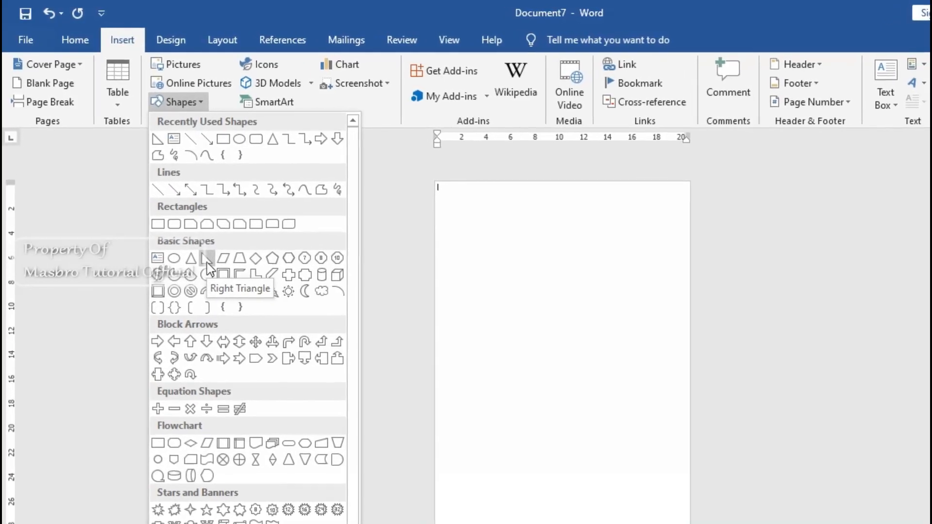
pyautogui.click(207, 259)
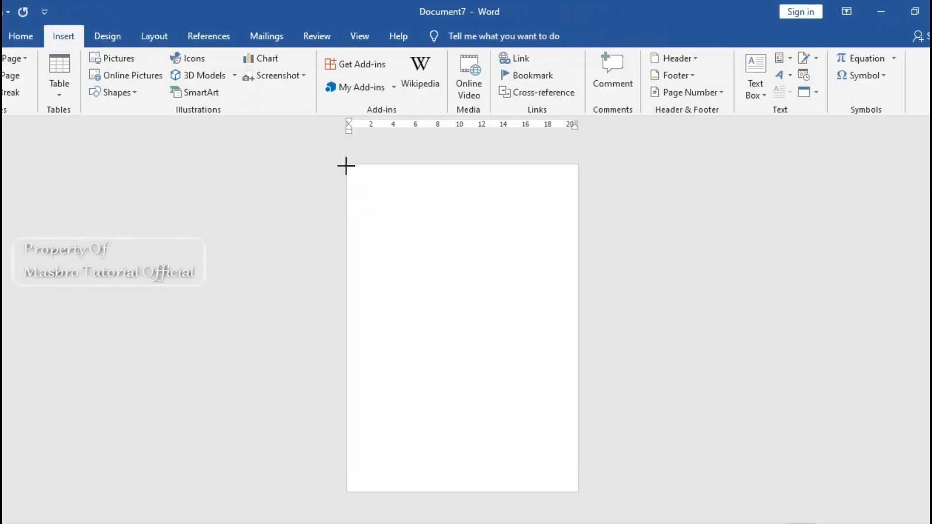
pyautogui.moveTo(345, 167)
pyautogui.mouseDown()
pyautogui.moveTo(358, 194)
pyautogui.moveTo(437, 222)
pyautogui.moveTo(578, 235)
pyautogui.mouseUp()
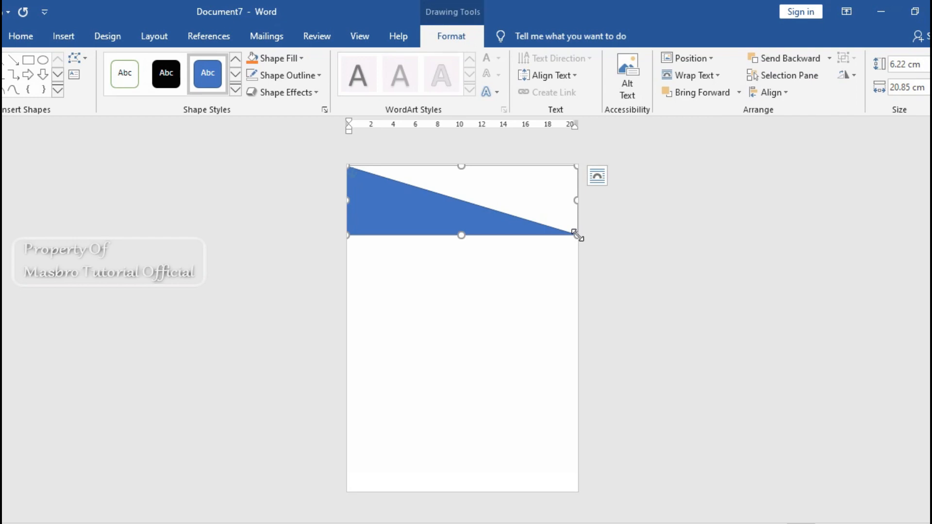
# Step: Remove the triangle's outline and flip it vertically
pyautogui.click(321, 76)
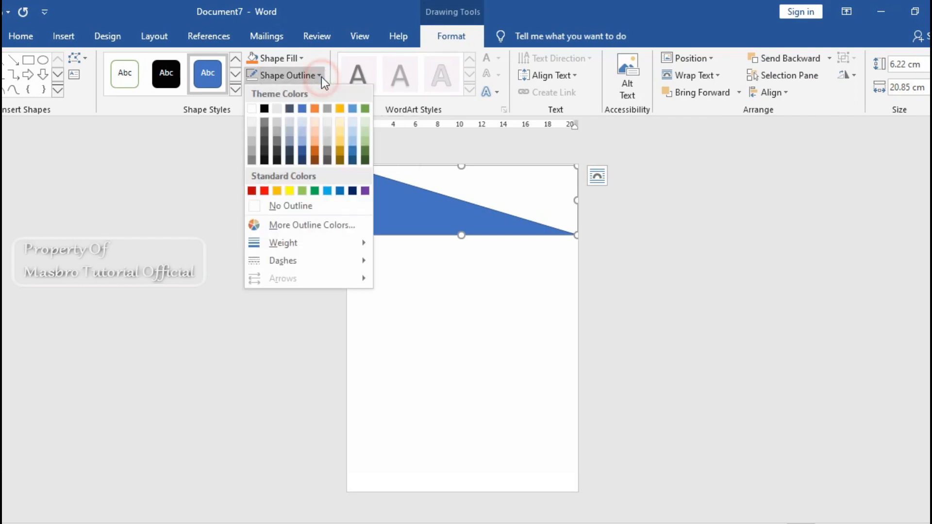
pyautogui.click(257, 210)
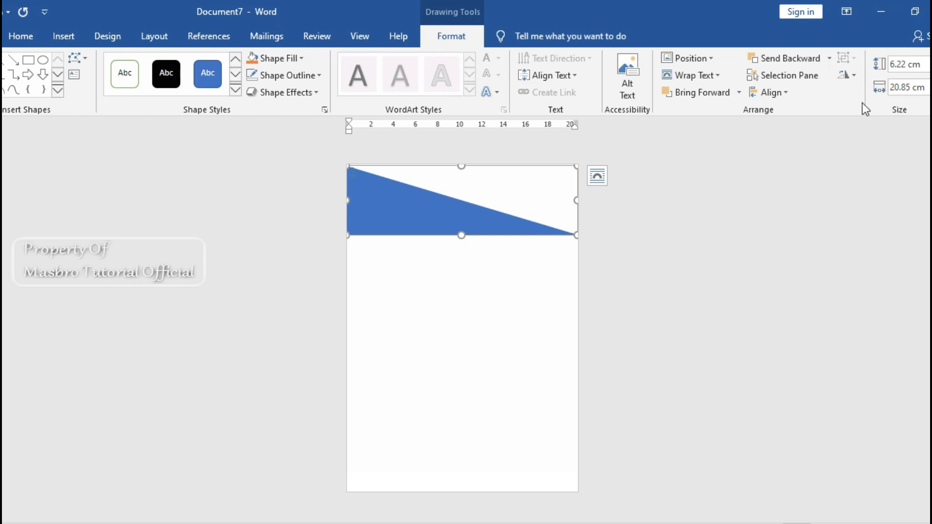
pyautogui.click(854, 78)
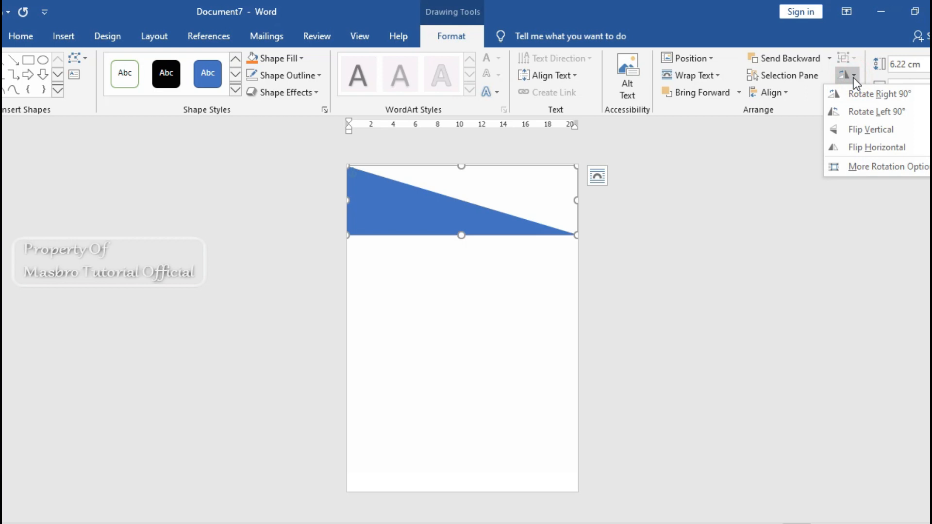
pyautogui.click(858, 128)
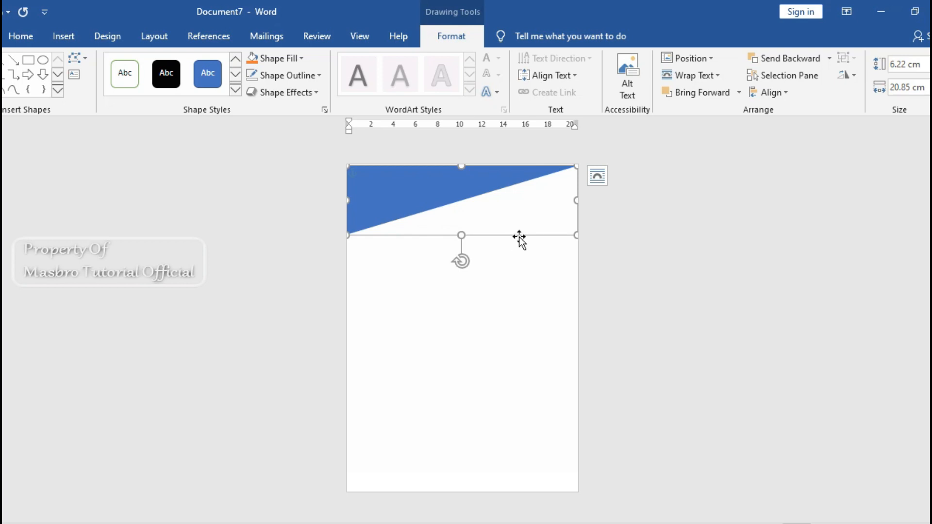
# Step: Edit the triangle's points to bend its slanted edge downward into a curve from both the lower-left and upper-right corners
pyautogui.click(448, 40)
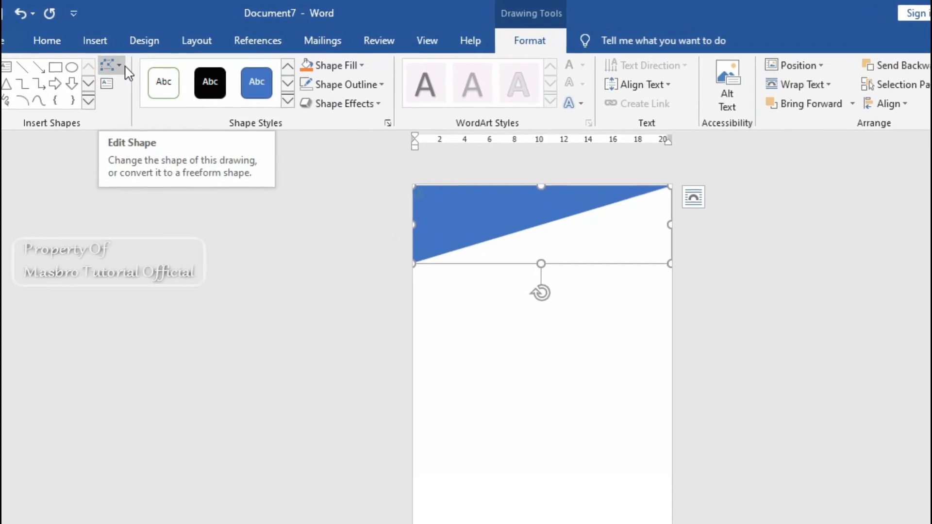
pyautogui.click(134, 70)
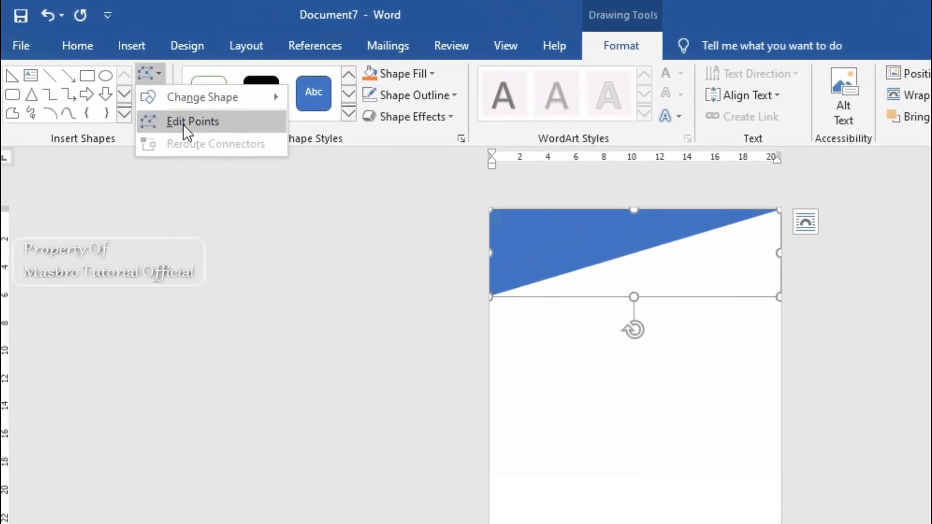
pyautogui.click(173, 120)
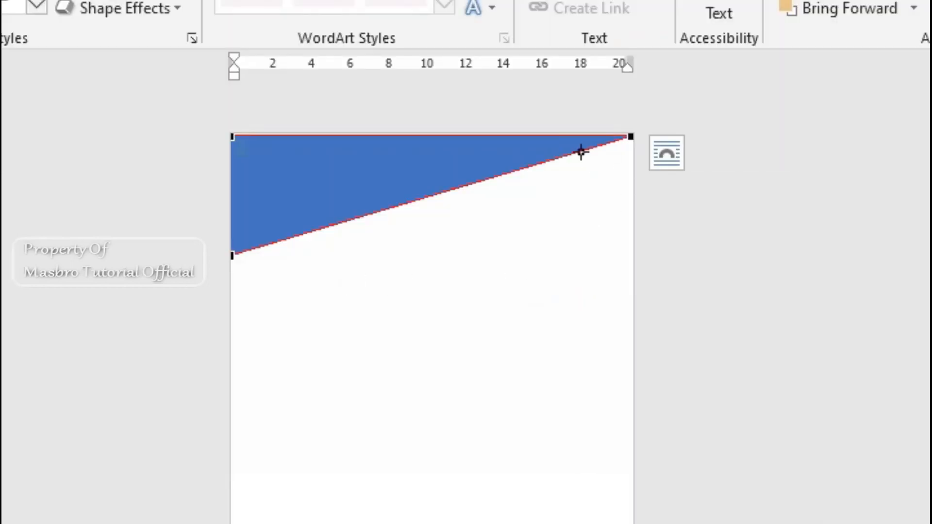
pyautogui.click(632, 140)
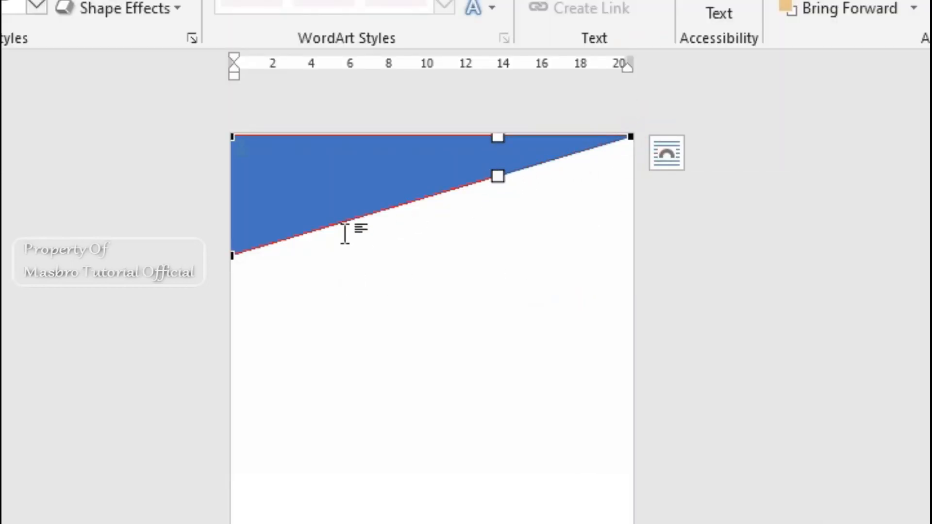
pyautogui.click(231, 257)
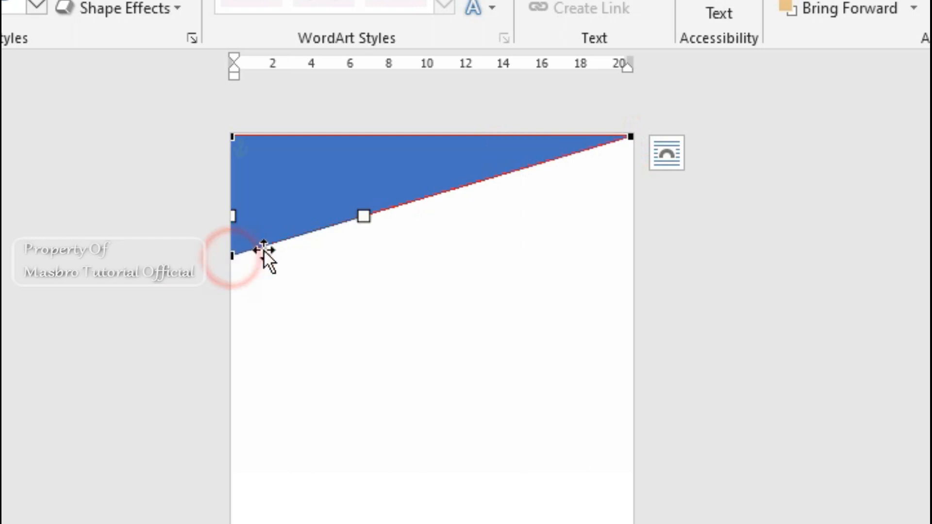
pyautogui.click(232, 256)
pyautogui.moveTo(363, 218); pyautogui.dragTo(366, 242)
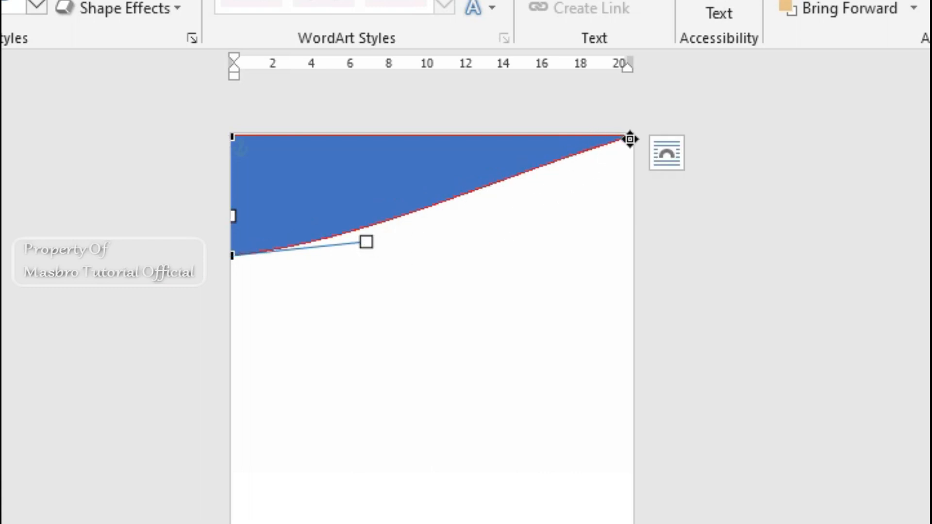
pyautogui.click(629, 138)
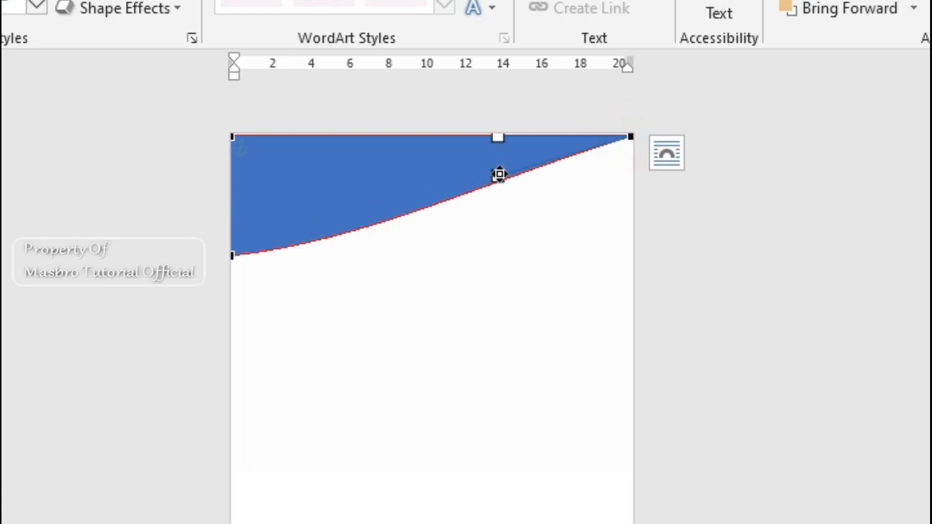
pyautogui.moveTo(499, 175); pyautogui.dragTo(503, 187)
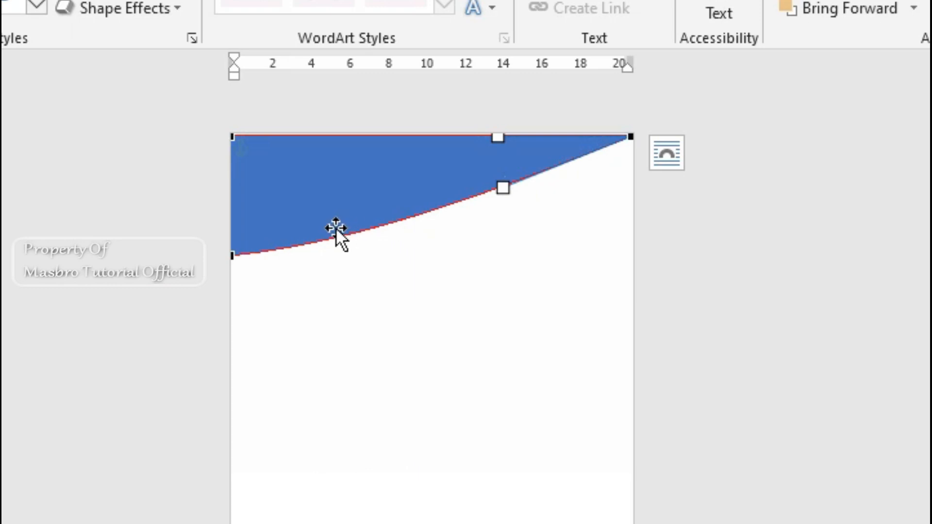
# Step: Refine the curved edge by flattening it at the lower-left point and raising it slightly near the upper-right point
pyautogui.click(234, 254)
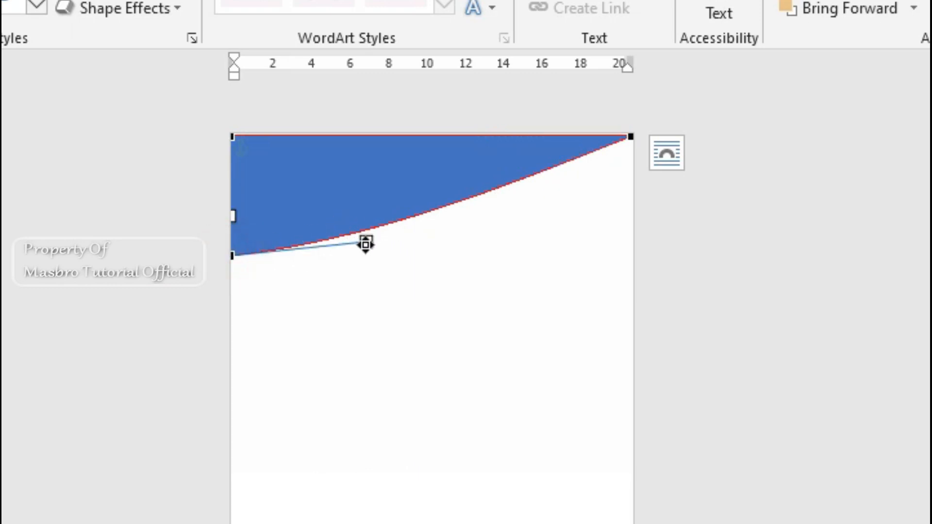
pyautogui.moveTo(366, 243); pyautogui.dragTo(370, 252)
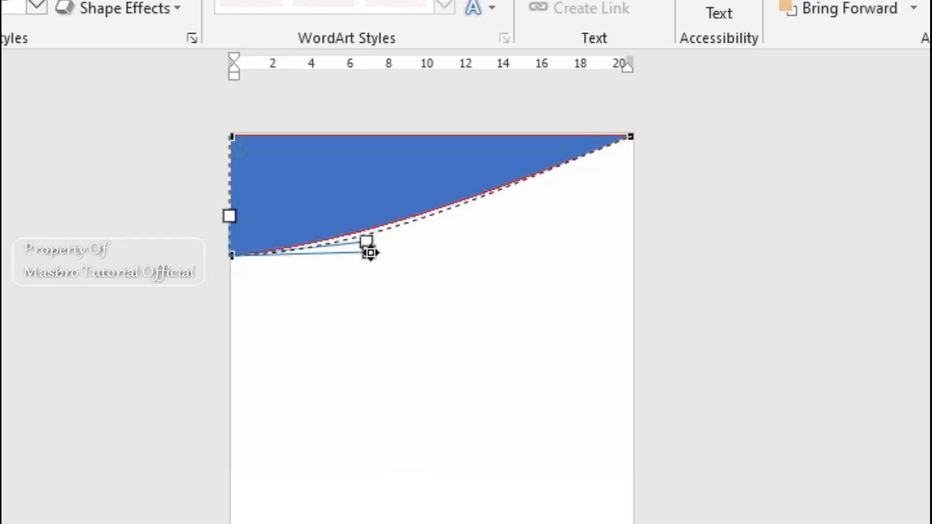
pyautogui.moveTo(370, 253); pyautogui.dragTo(368, 252)
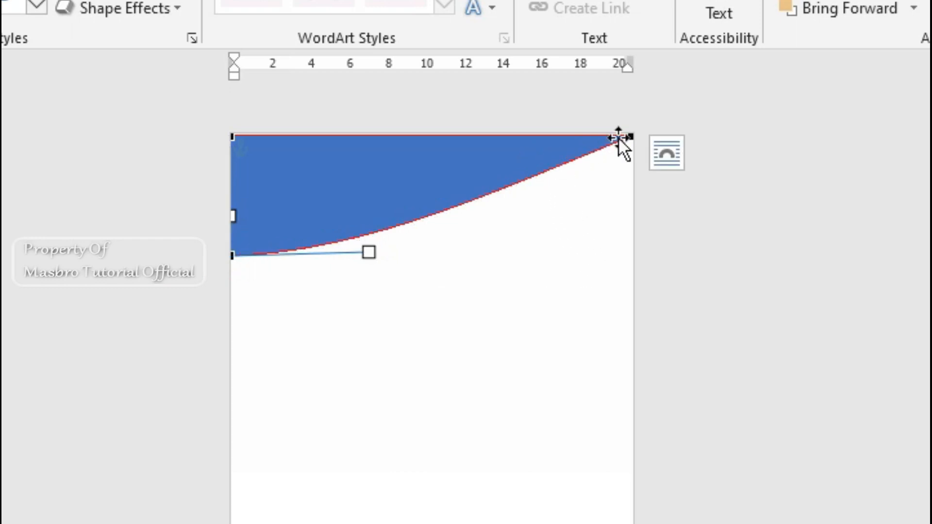
pyautogui.click(631, 137)
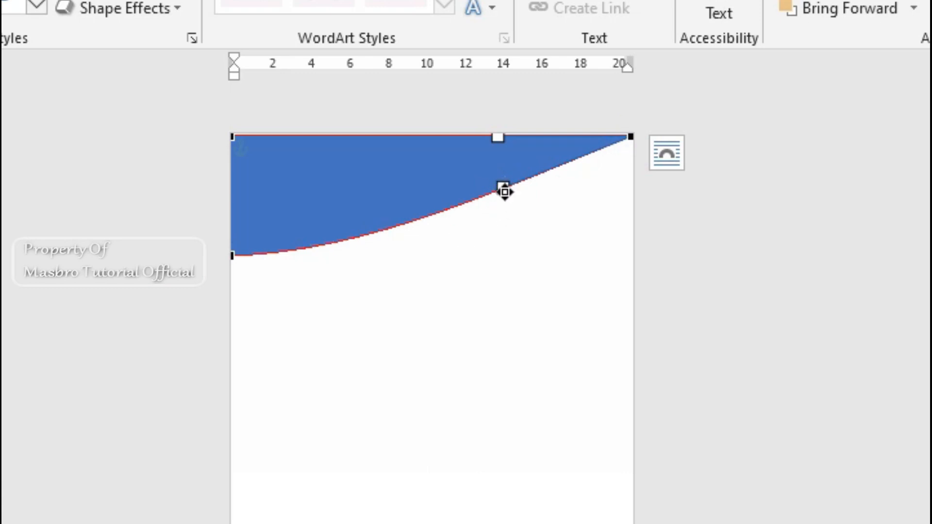
pyautogui.moveTo(503, 188); pyautogui.dragTo(503, 183)
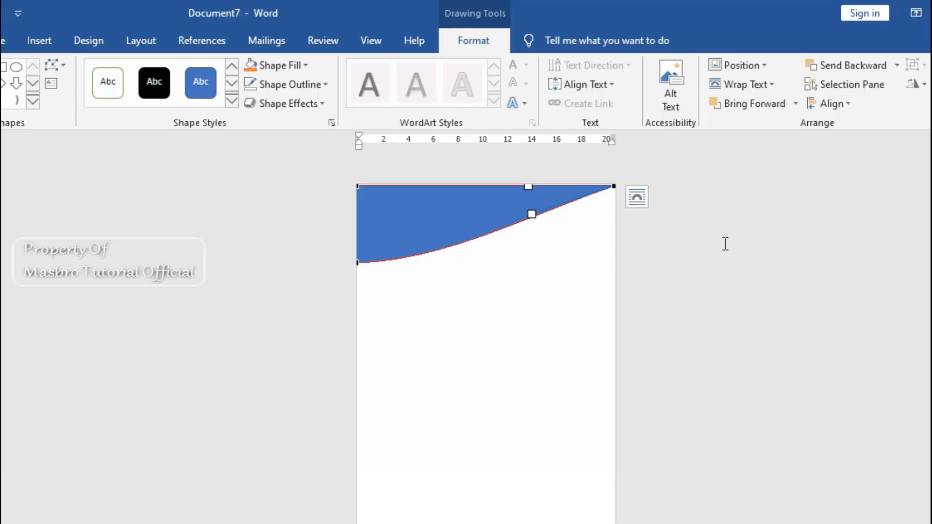
pyautogui.click(799, 225)
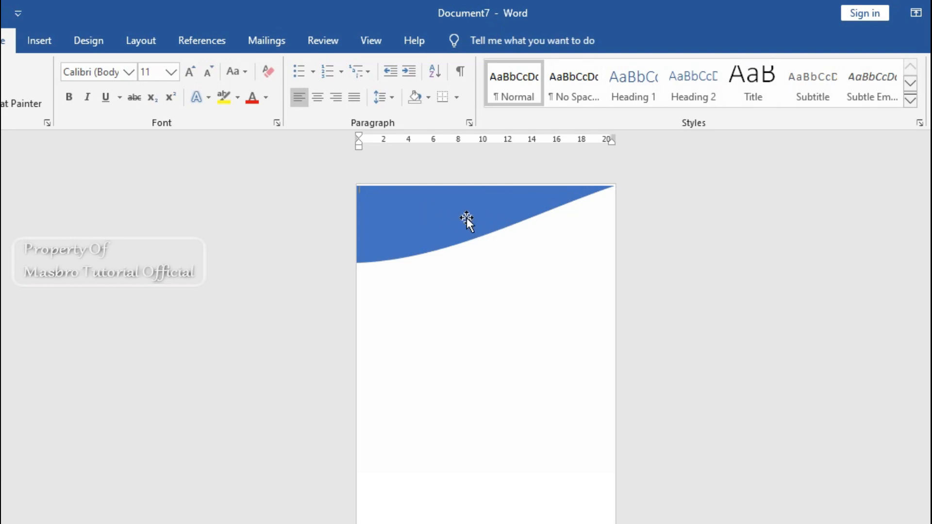
# Step: Apply the second preset shape effect in the first row to the curved blue shape
pyautogui.click(467, 217)
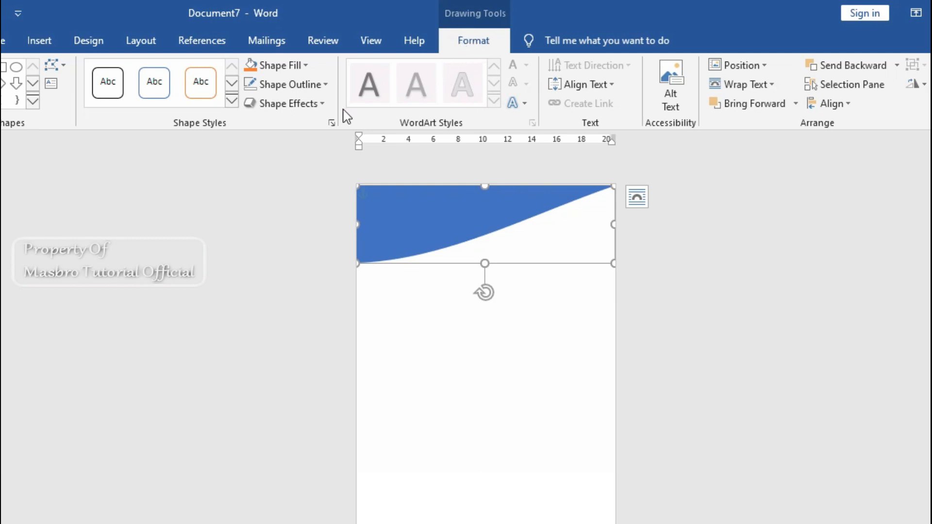
pyautogui.click(326, 108)
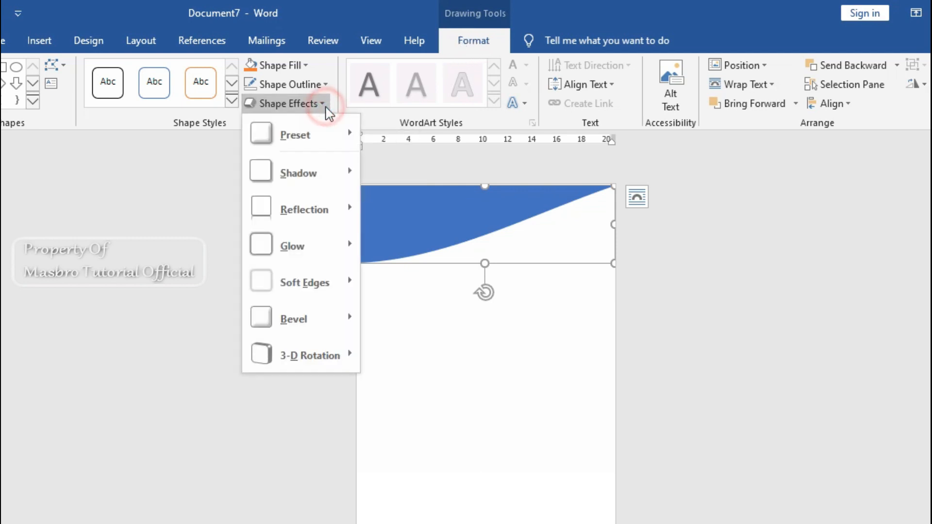
pyautogui.moveTo(341, 131)
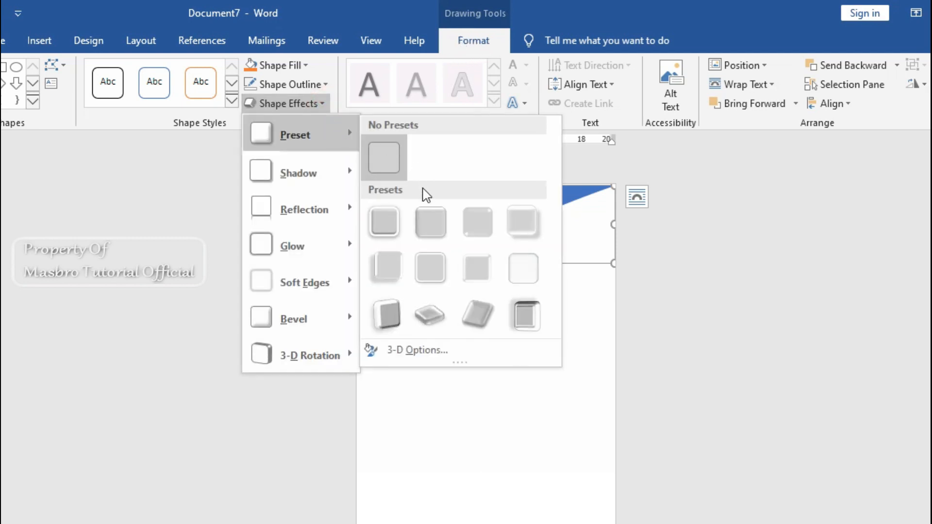
pyautogui.click(436, 232)
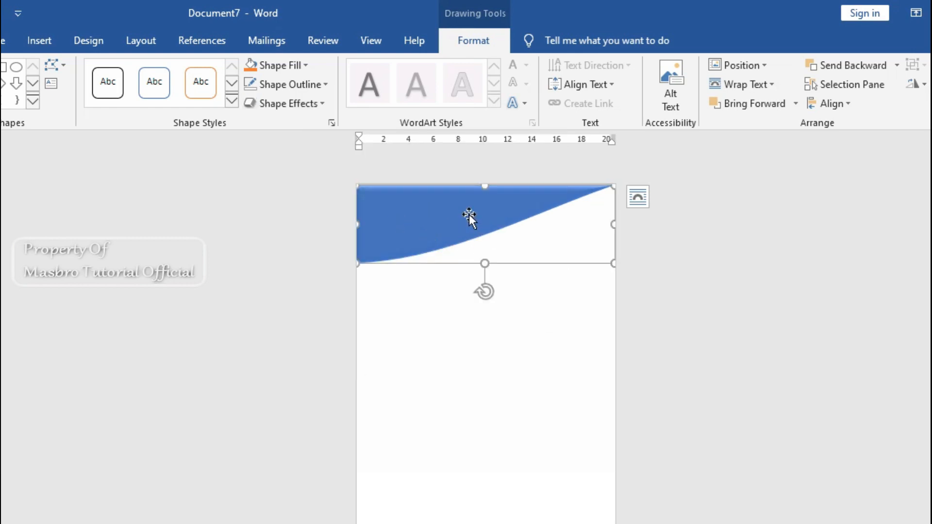
pyautogui.click(818, 256)
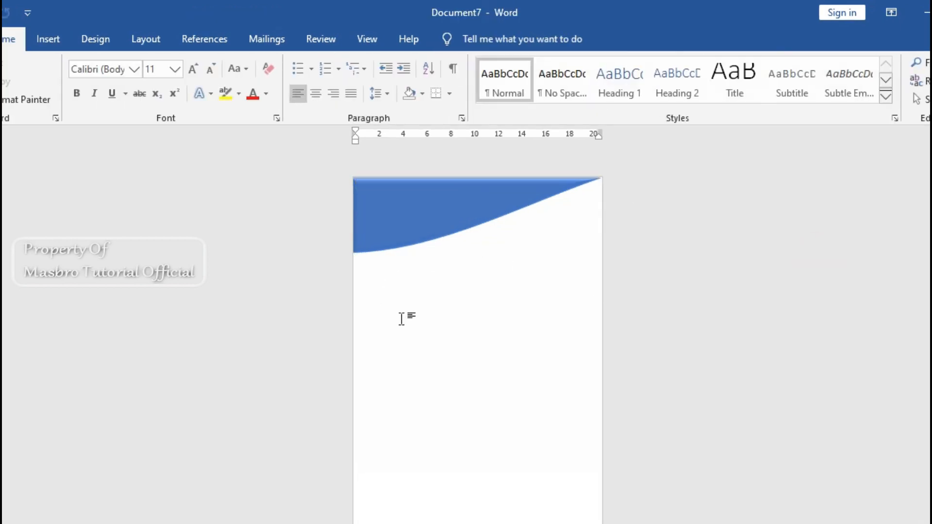
# Step: Place a copy of the curved shape directly below the original, tilted slightly counterclockwise and narrowed from its right side
pyautogui.click(409, 211)
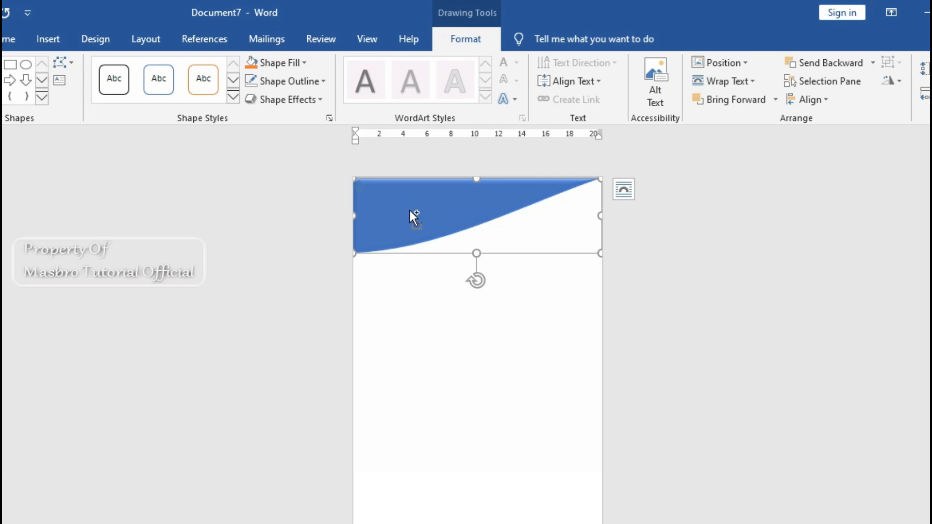
pyautogui.moveTo(408, 210); pyautogui.dragTo(410, 258)
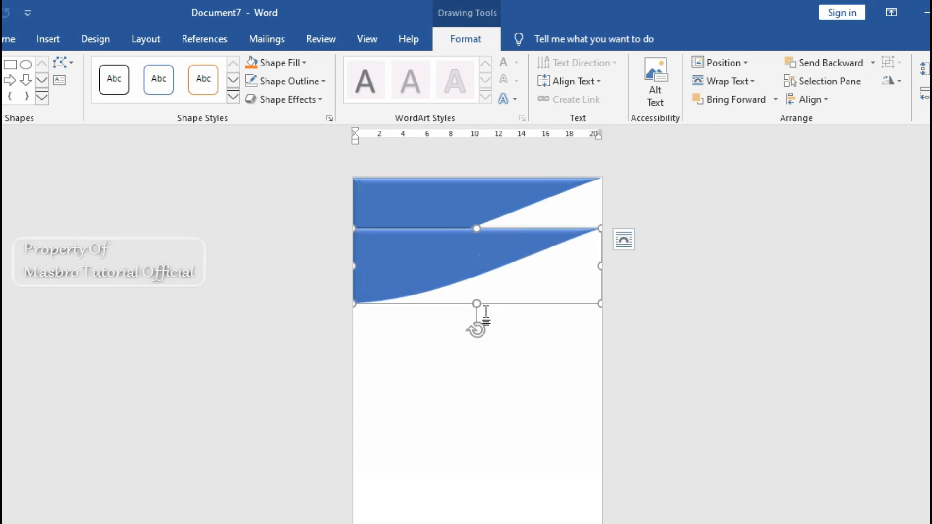
pyautogui.moveTo(477, 331); pyautogui.dragTo(481, 331)
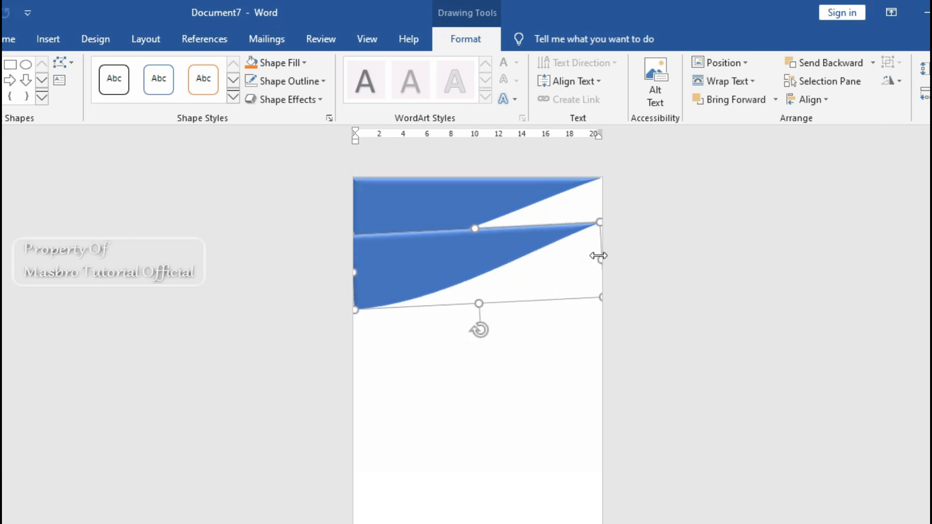
pyautogui.moveTo(600, 262); pyautogui.dragTo(567, 240)
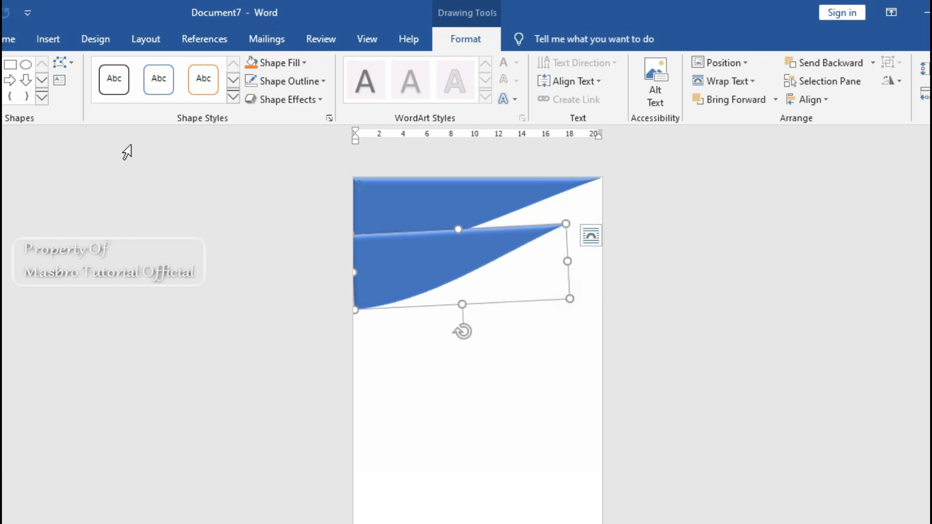
# Step: Edit the tilted copy's points to raise its curved edge slightly near the upper-right tip
pyautogui.click(62, 63)
pyautogui.click(78, 105)
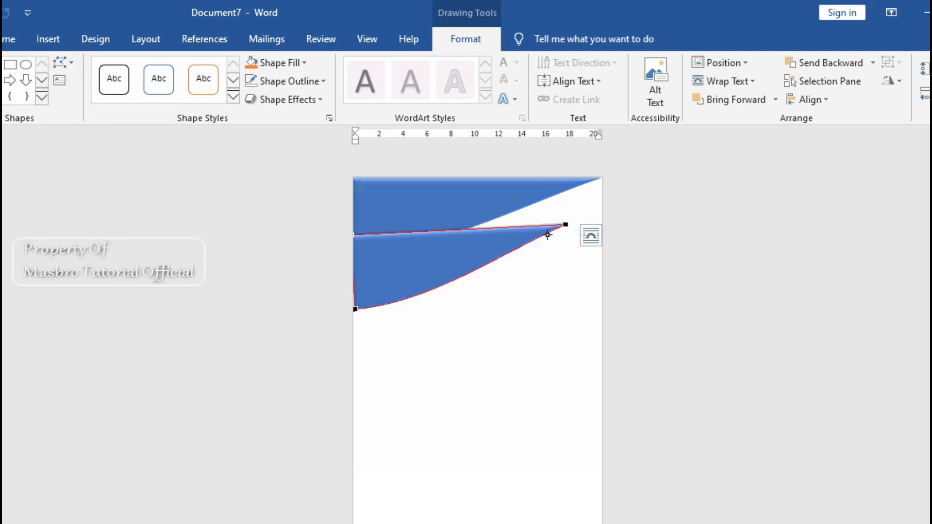
pyautogui.click(565, 226)
pyautogui.moveTo(500, 252); pyautogui.dragTo(500, 248)
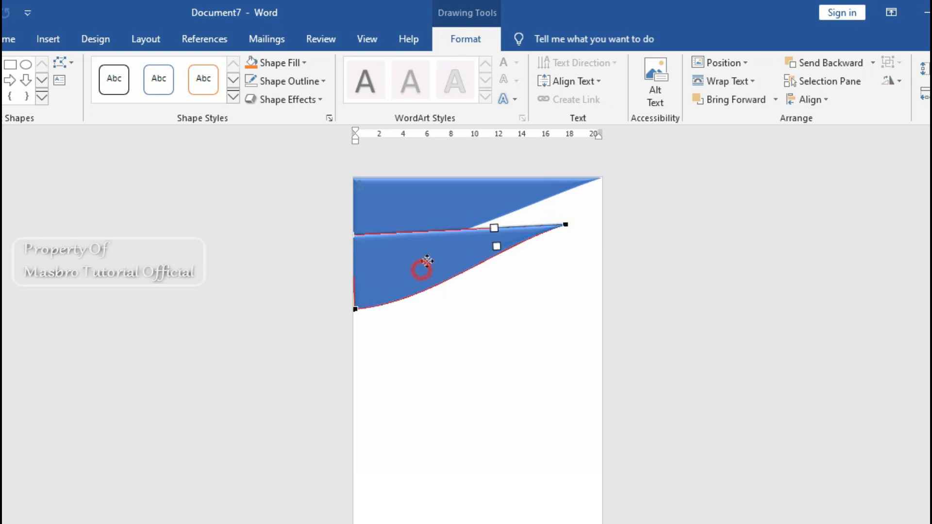
# Step: Move the tilted copy so its tip meets the page's upper-right corner, and enlarge it from its lower-left corner to the page's left edge
pyautogui.moveTo(423, 266); pyautogui.dragTo(465, 224)
pyautogui.press('Down')
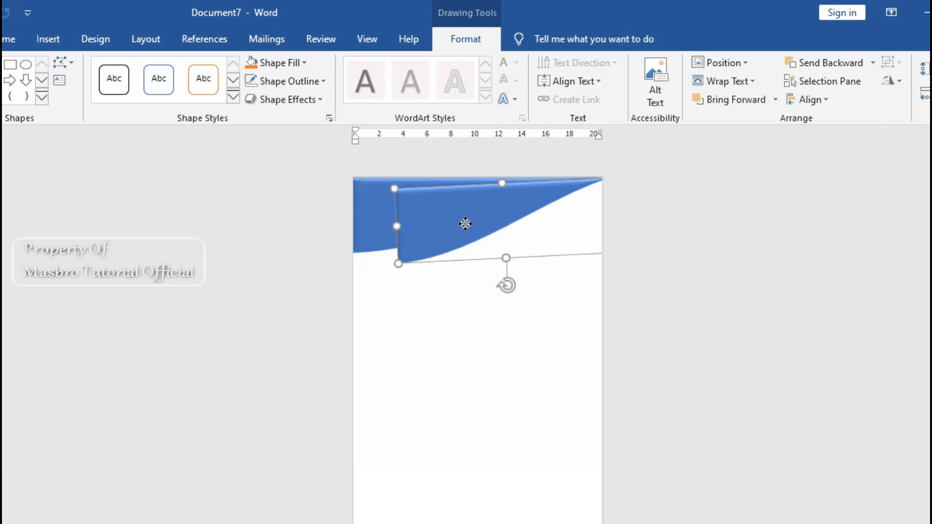
pyautogui.moveTo(399, 264); pyautogui.dragTo(348, 281)
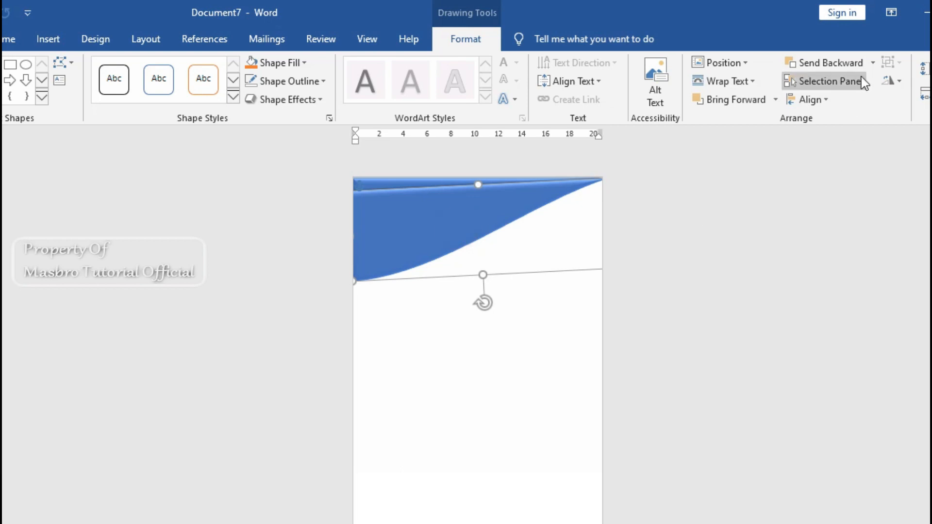
# Step: Send the tilted copy to the back, behind the original curved blue shape
pyautogui.click(872, 67)
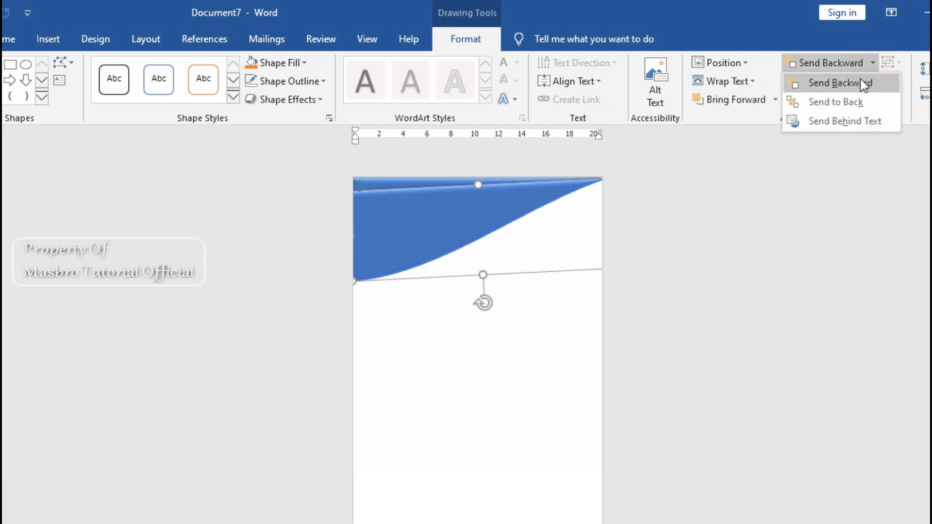
pyautogui.click(831, 102)
pyautogui.click(709, 262)
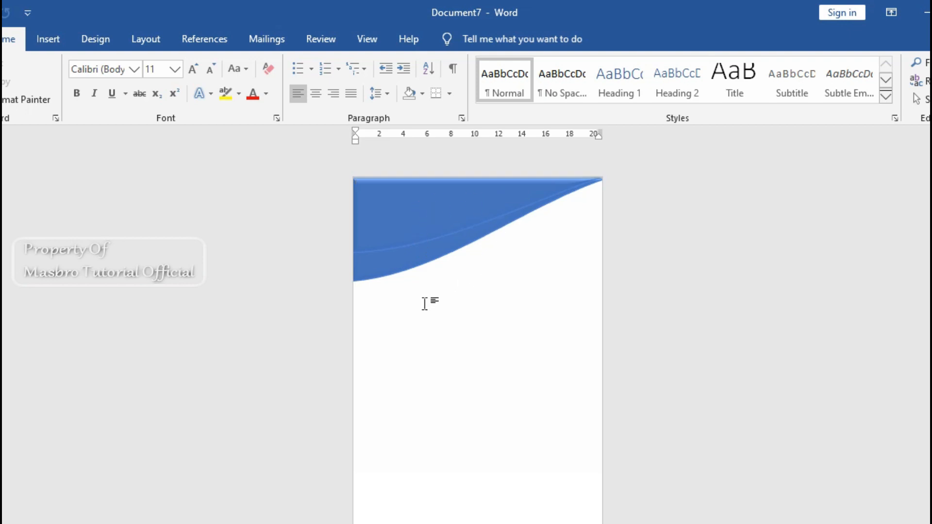
# Step: Apply a gradient fill to the tilted copy behind the original blue shape
pyautogui.click(401, 267)
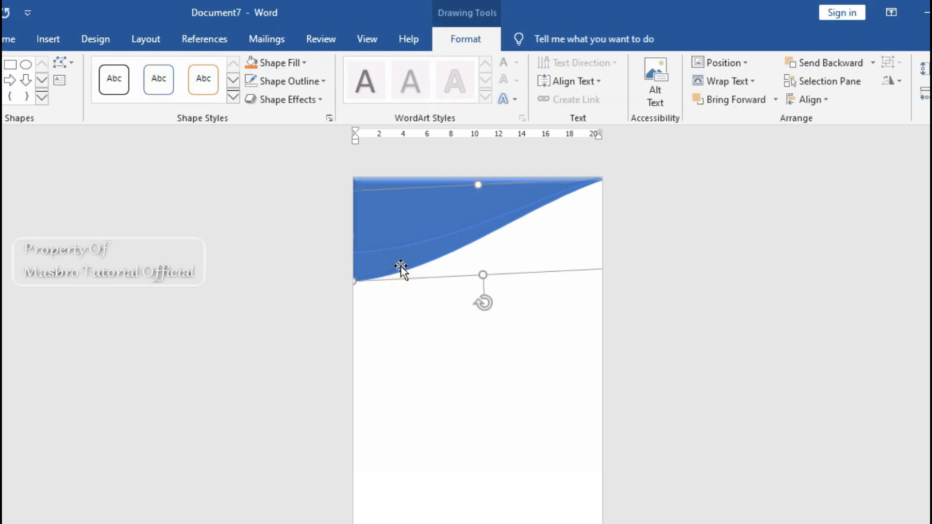
pyautogui.rightClick(373, 243)
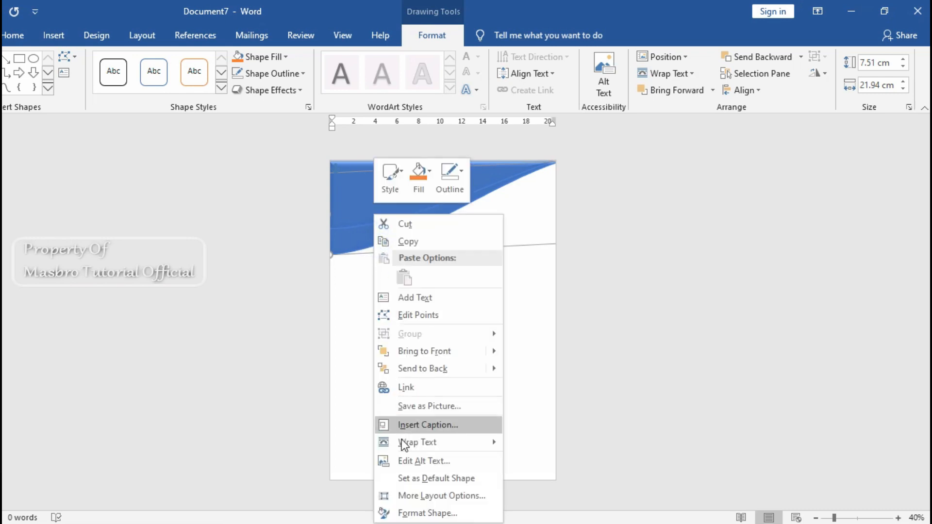
pyautogui.click(427, 513)
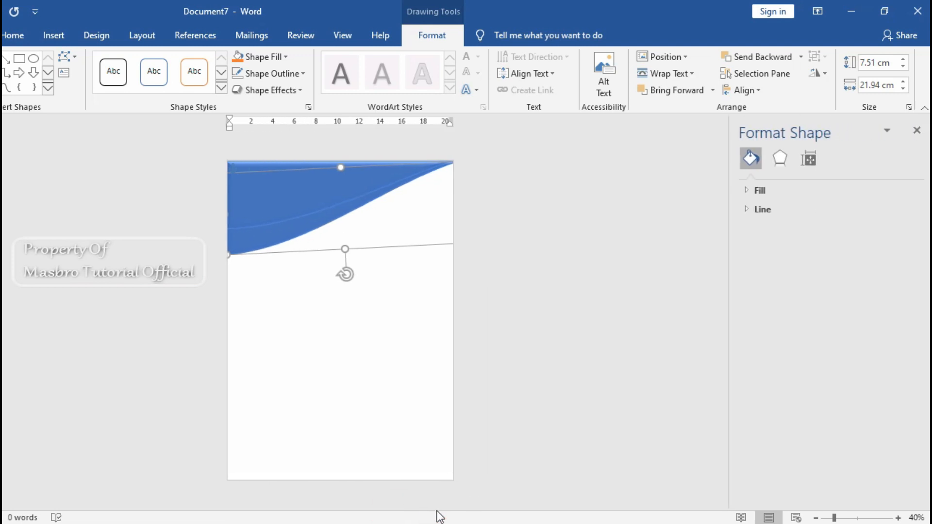
pyautogui.click(752, 191)
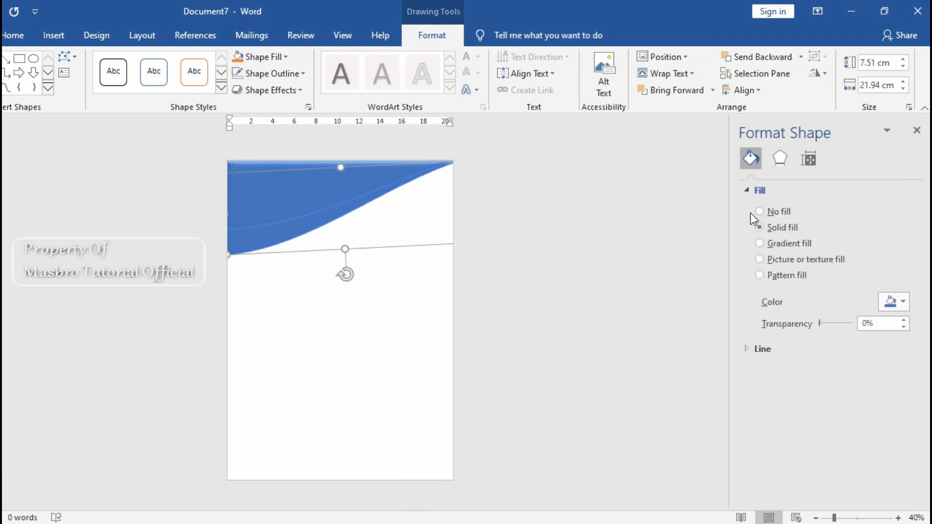
pyautogui.click(760, 244)
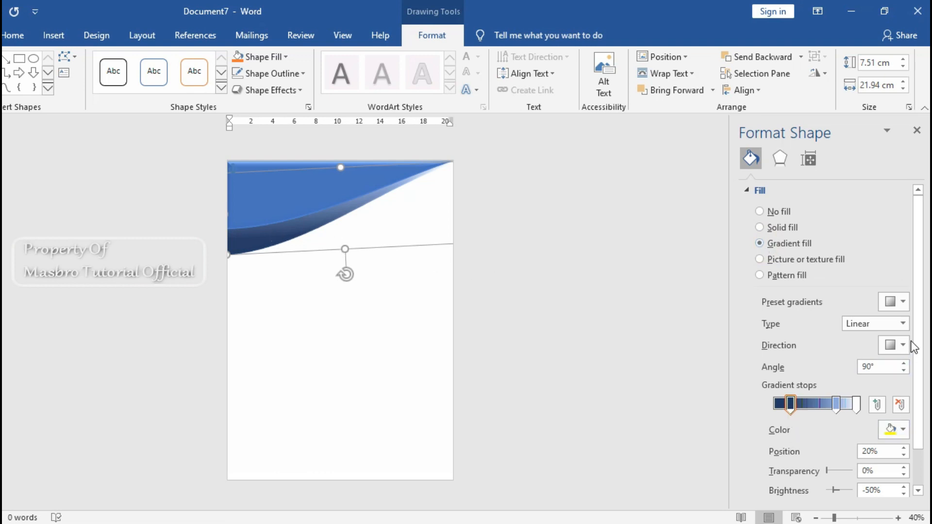
# Step: Add a fourth gradient stop and spread the stops, with the first at 3% and the third at 78%
pyautogui.moveTo(917, 334); pyautogui.dragTo(922, 363)
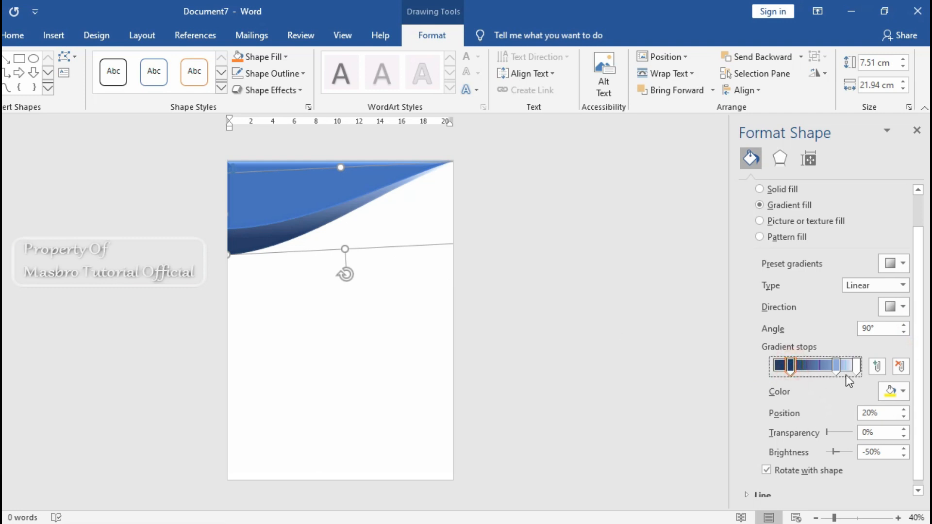
pyautogui.moveTo(836, 365); pyautogui.dragTo(825, 367)
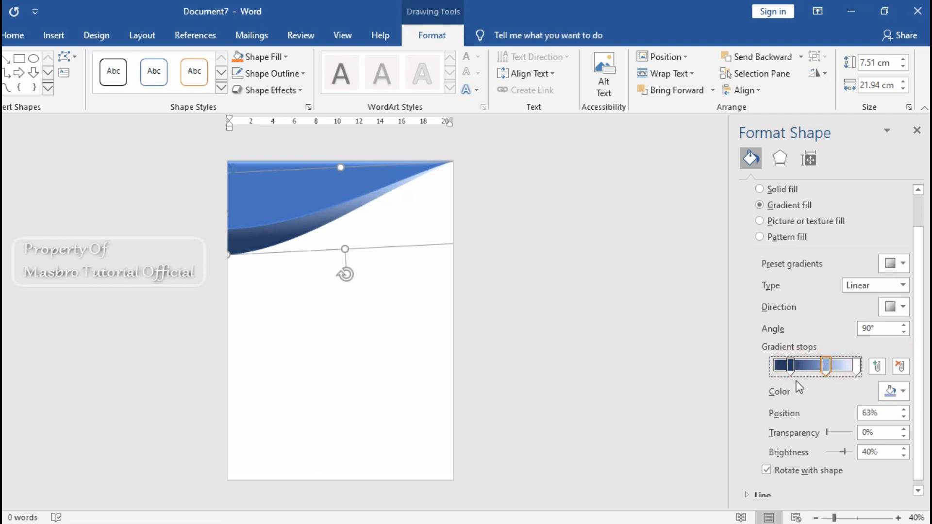
pyautogui.click(807, 365)
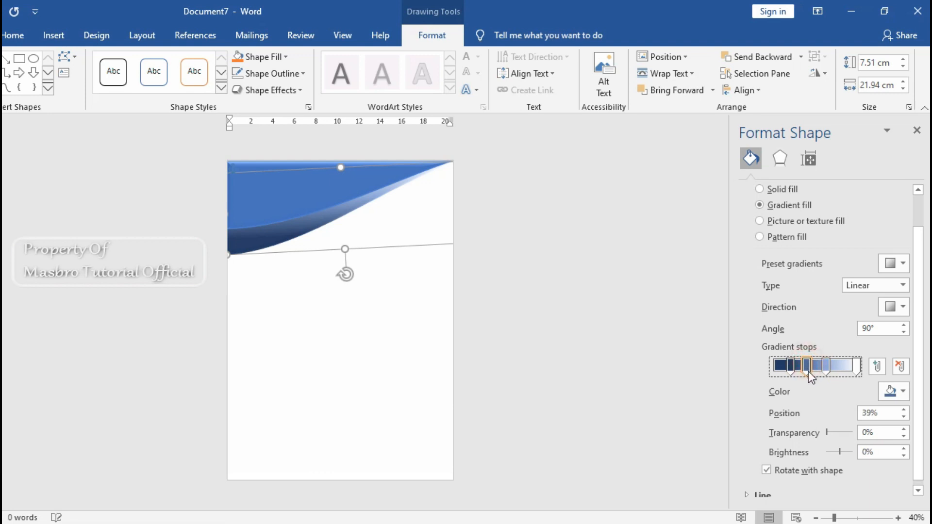
pyautogui.moveTo(829, 367); pyautogui.dragTo(774, 367)
pyautogui.click(807, 367)
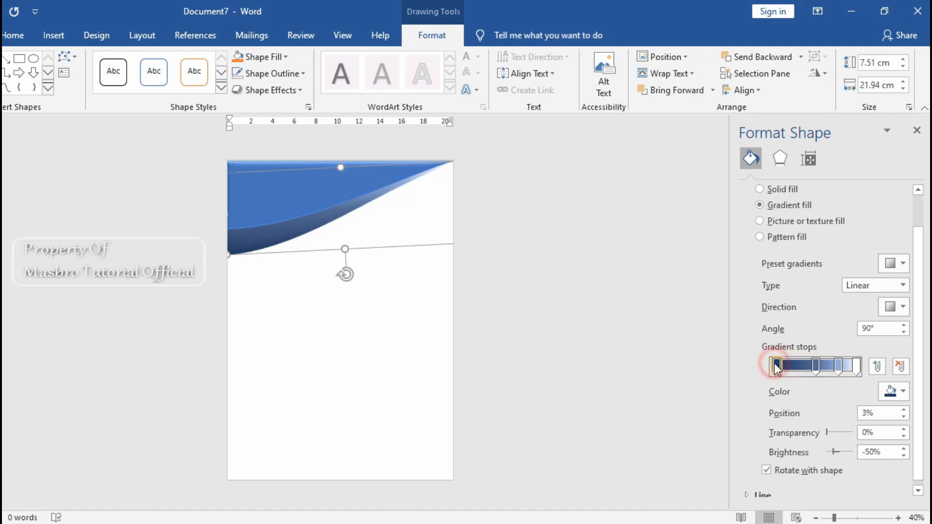
# Step: Color the first gradient stop orange, and move the second stop to 43% and color it yellow
pyautogui.click(904, 394)
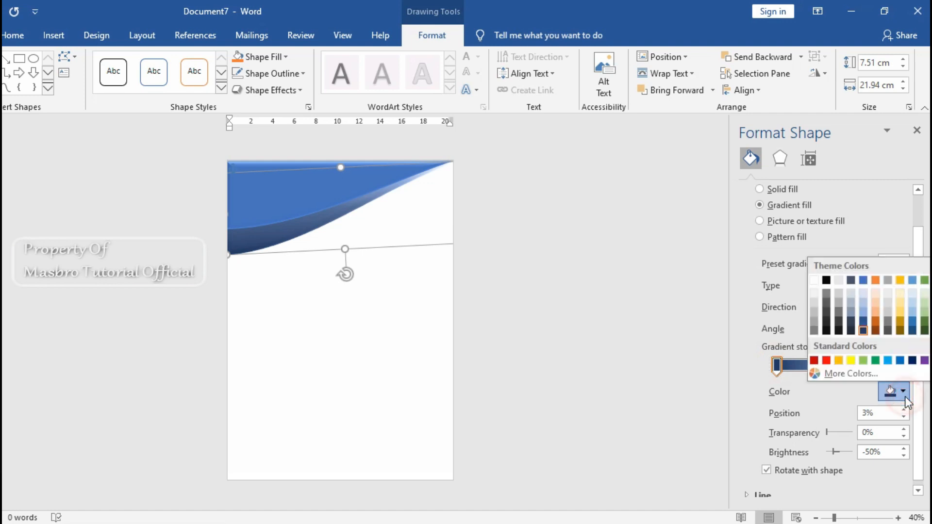
pyautogui.click(839, 361)
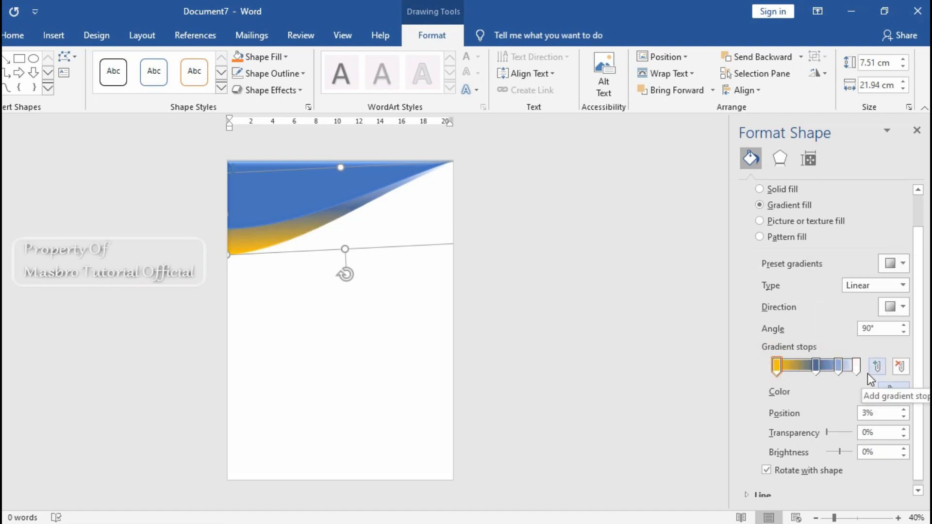
pyautogui.moveTo(816, 365); pyautogui.dragTo(809, 367)
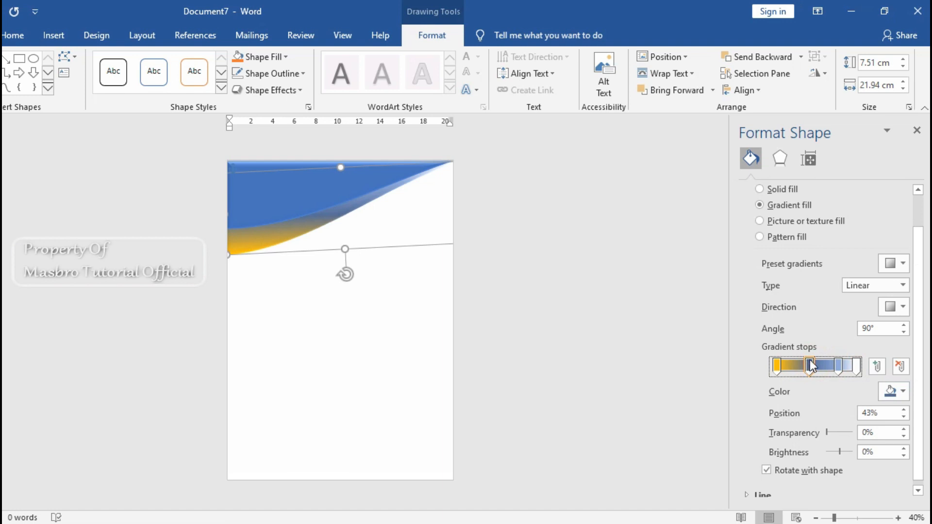
pyautogui.click(897, 391)
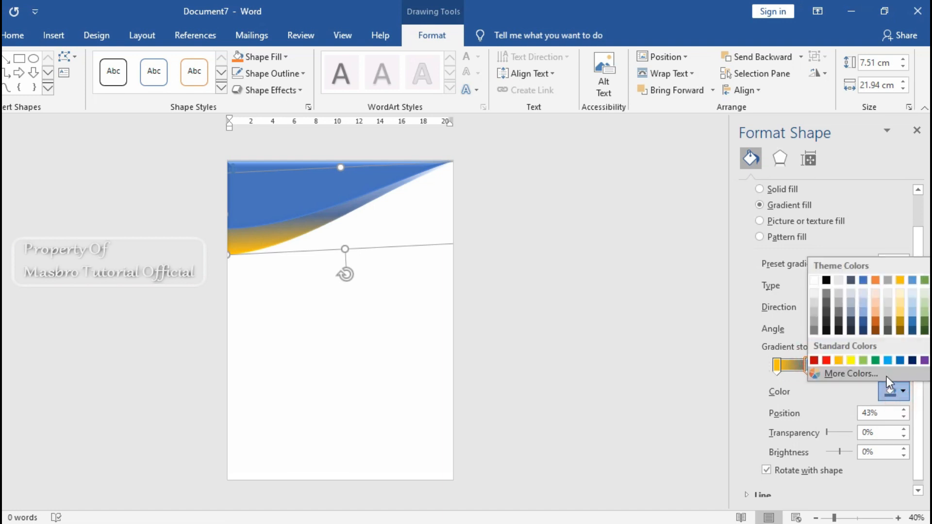
pyautogui.click(851, 361)
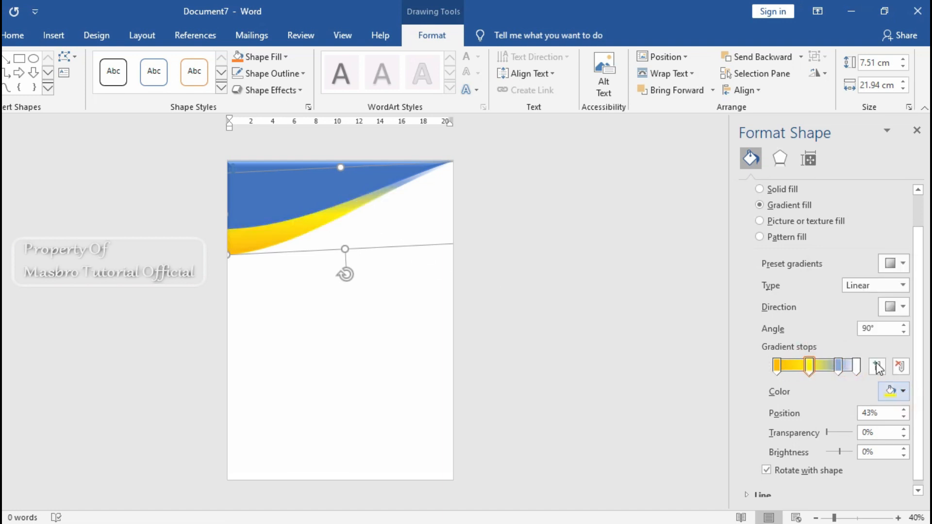
# Step: Color the third gradient stop at 78% light gold and the last stop at 100% white
pyautogui.click(841, 365)
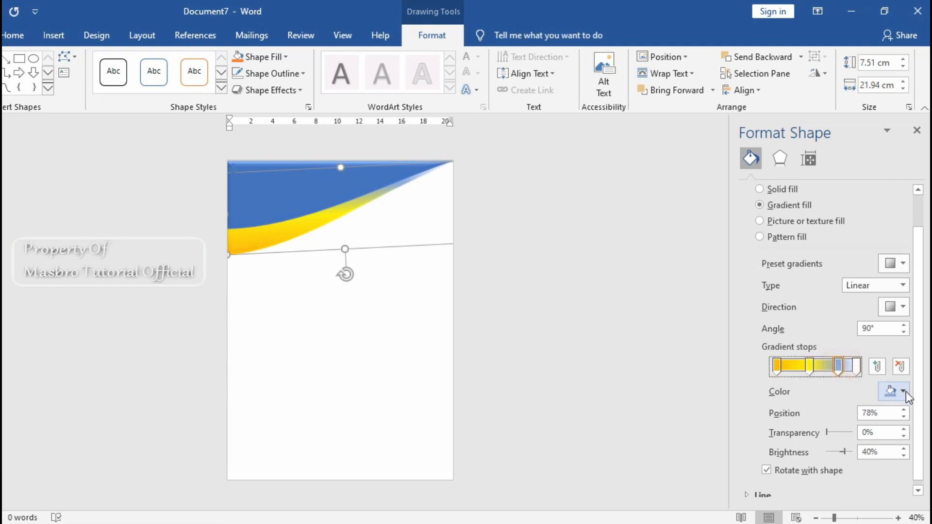
pyautogui.click(897, 391)
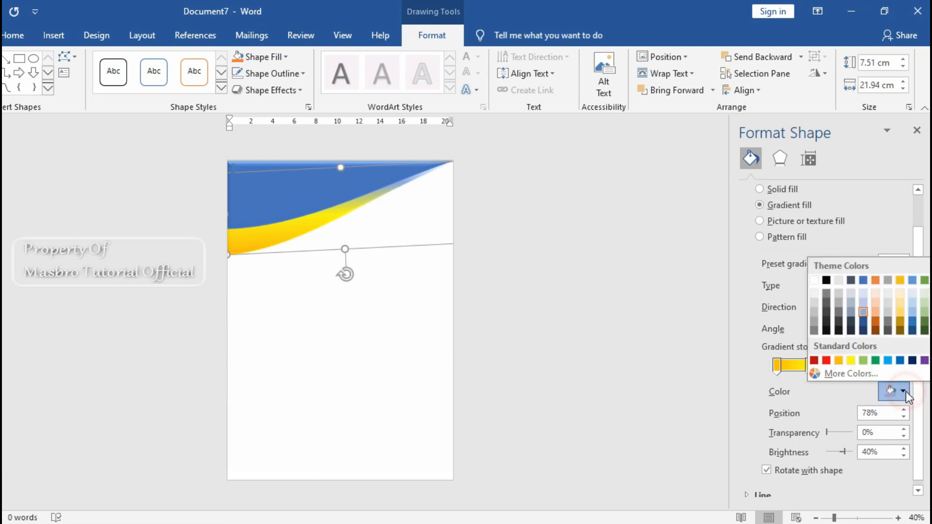
pyautogui.click(900, 302)
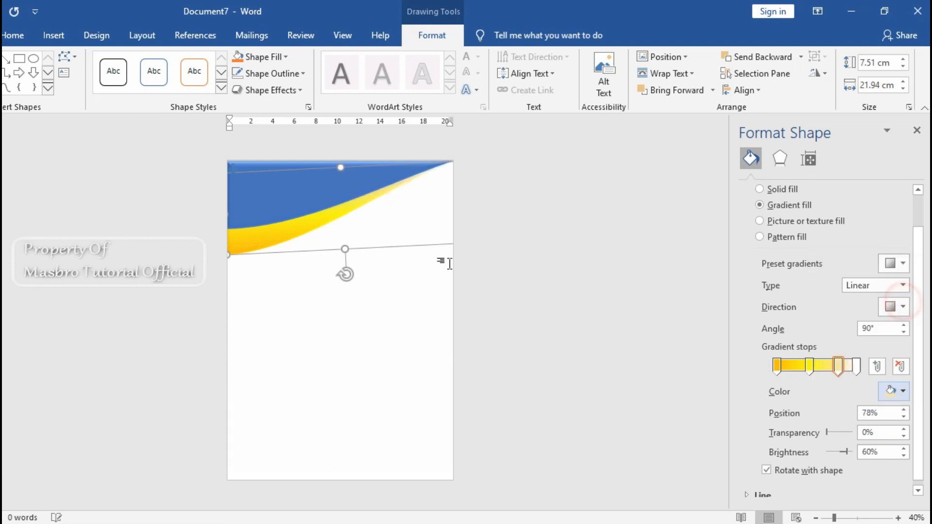
pyautogui.click(856, 366)
pyautogui.click(903, 390)
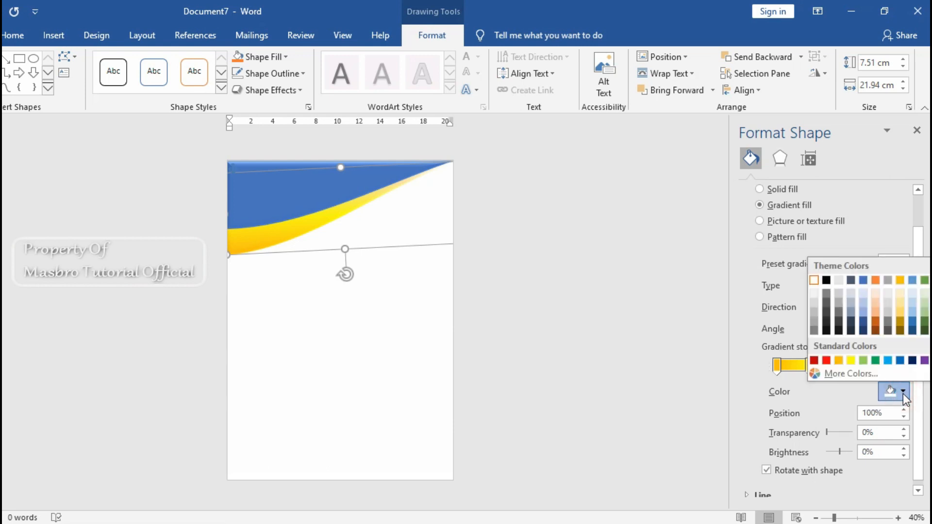
pyautogui.click(814, 281)
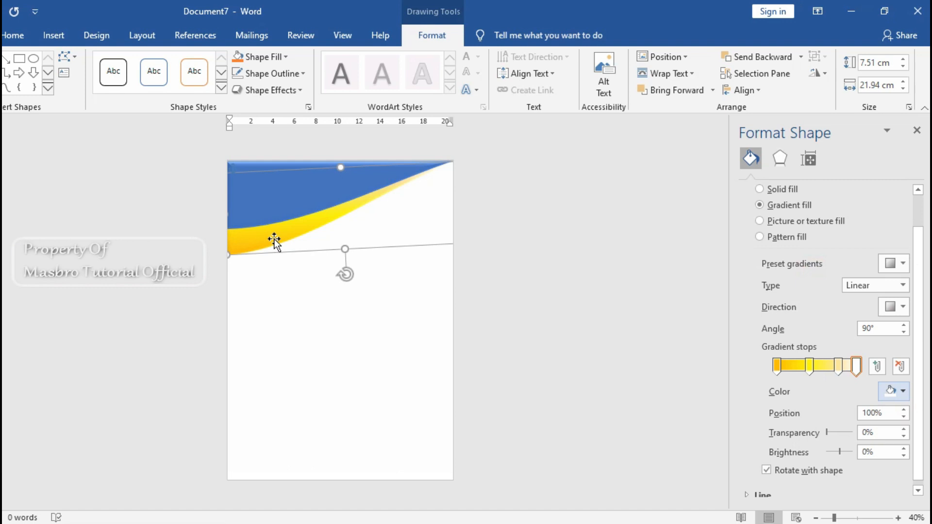
# Step: Reduce the yellow gradient shape's height slightly from its lower edge to narrow the visible band
pyautogui.moveTo(344, 250); pyautogui.dragTo(343, 245)
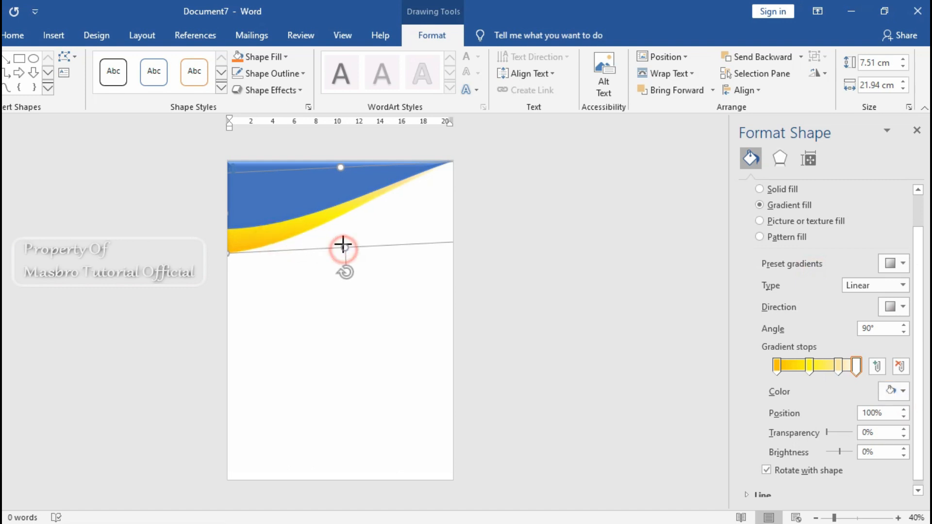
pyautogui.click(587, 270)
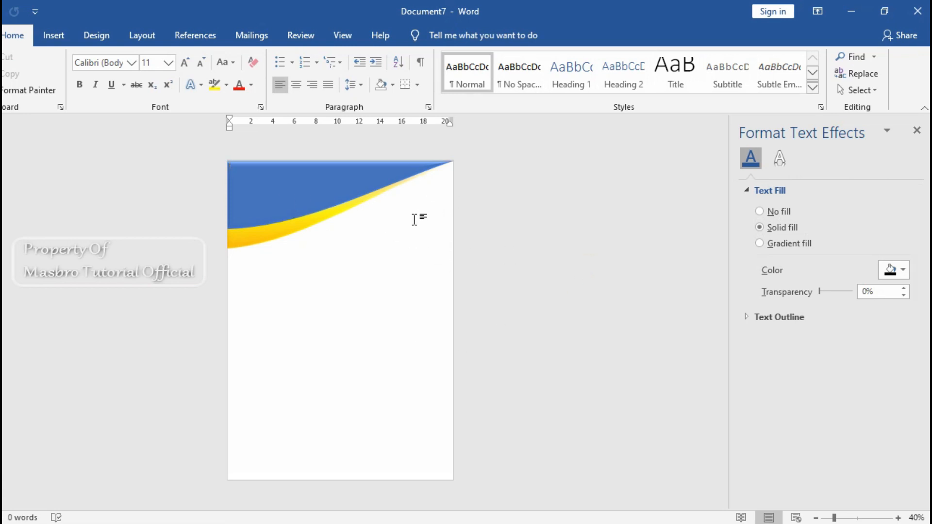
# Step: Place a copy of the top blue shape below it, scaled down to about 4.95 cm high and 16.65 cm wide
pyautogui.click(287, 197)
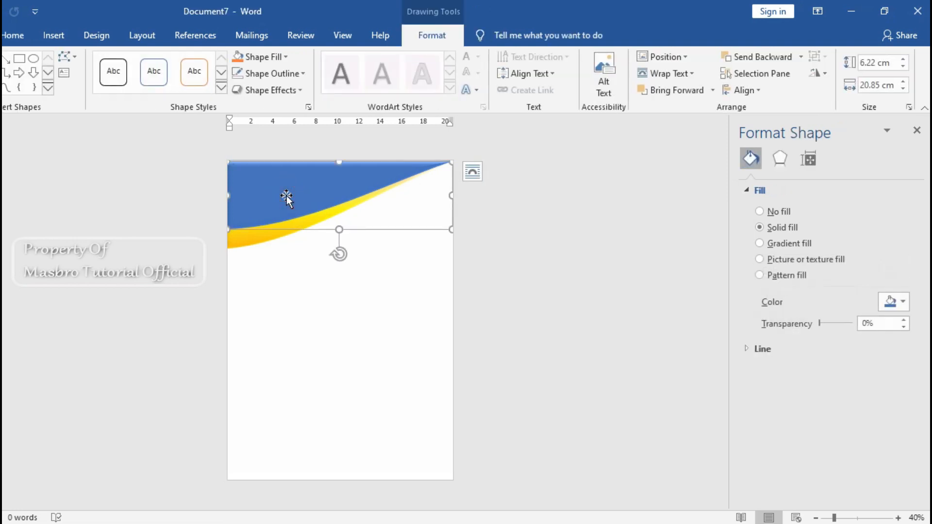
pyautogui.moveTo(286, 195); pyautogui.dragTo(280, 248)
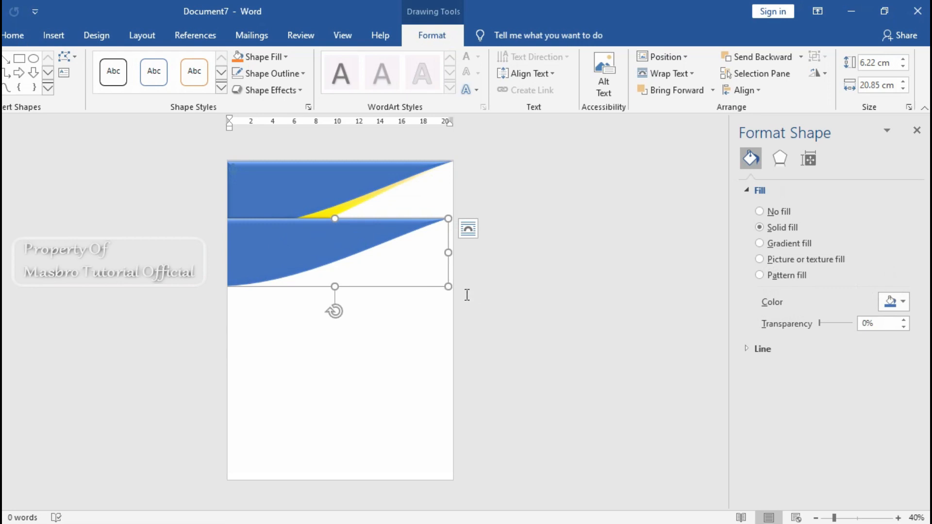
pyautogui.moveTo(448, 288); pyautogui.dragTo(402, 272)
pyautogui.moveTo(293, 243); pyautogui.dragTo(325, 254)
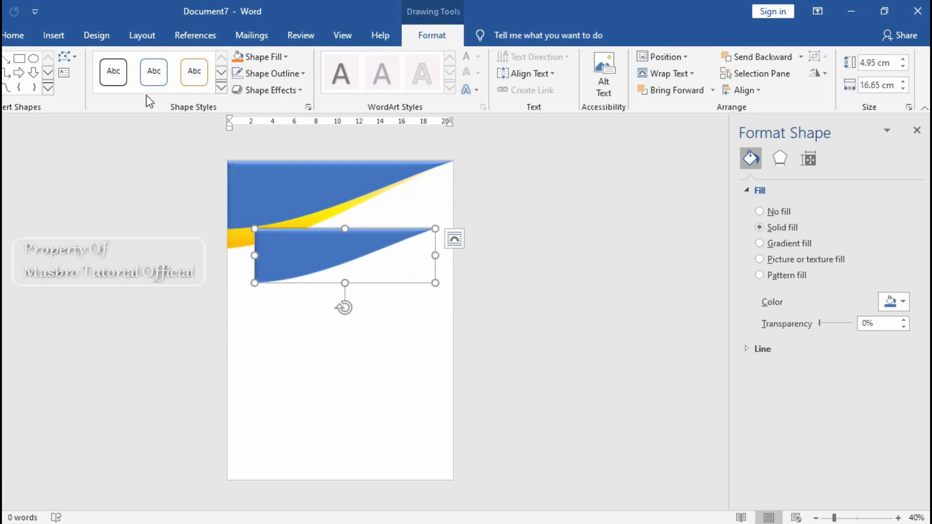
# Step: Edit the small copy's points to bulge its curve downward near the lower-left point and raise it near the right tip
pyautogui.click(68, 57)
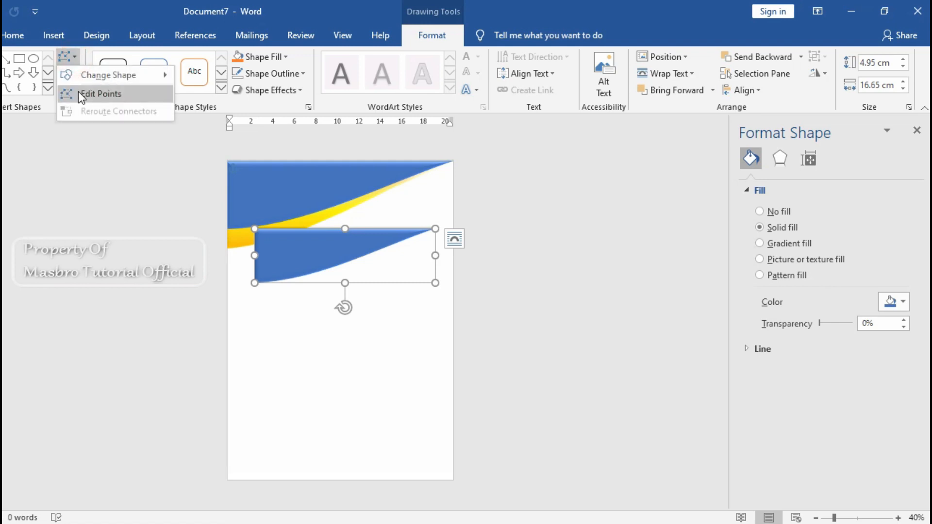
pyautogui.click(97, 94)
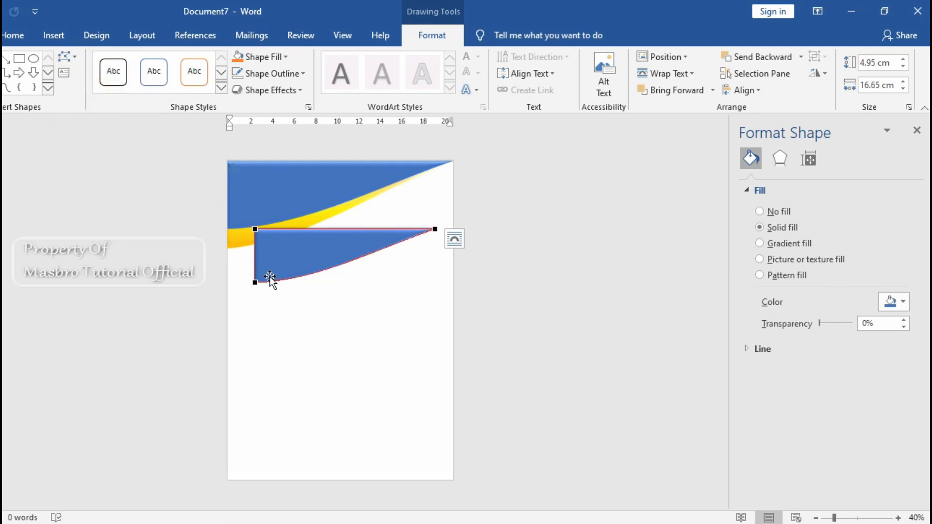
pyautogui.click(256, 282)
pyautogui.moveTo(316, 279)
pyautogui.mouseDown()
pyautogui.moveTo(315, 270)
pyautogui.moveTo(313, 286)
pyautogui.mouseUp()
pyautogui.click(434, 230)
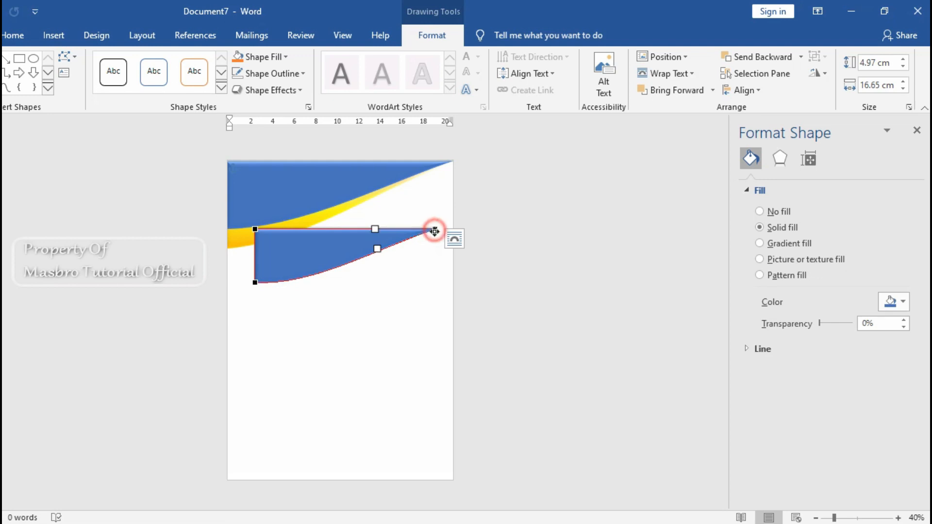
pyautogui.moveTo(377, 249)
pyautogui.mouseDown()
pyautogui.moveTo(371, 258)
pyautogui.moveTo(369, 244)
pyautogui.mouseUp()
# Step: Shrink the small copy to about 3.01 cm by 12.82 cm and fit it along the lower-left edge of the original blue shape
pyautogui.click(256, 282)
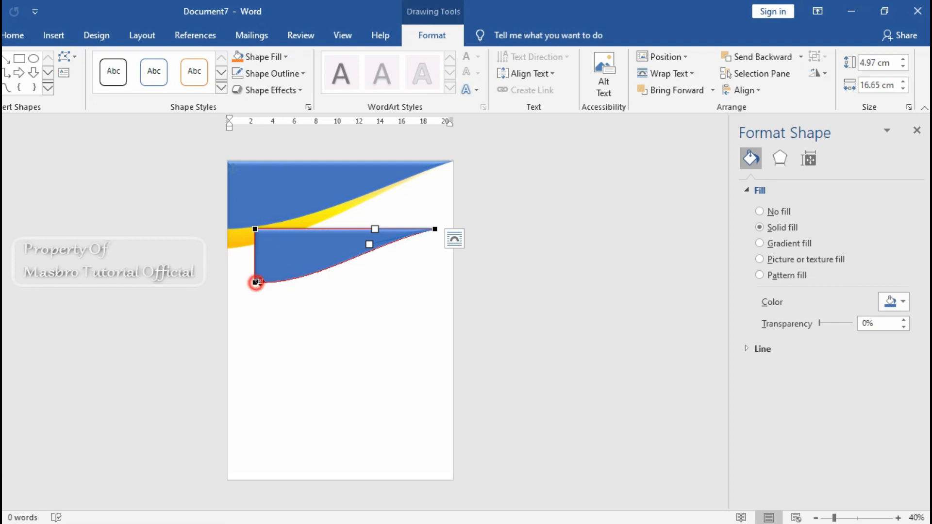
pyautogui.moveTo(312, 285); pyautogui.dragTo(280, 212)
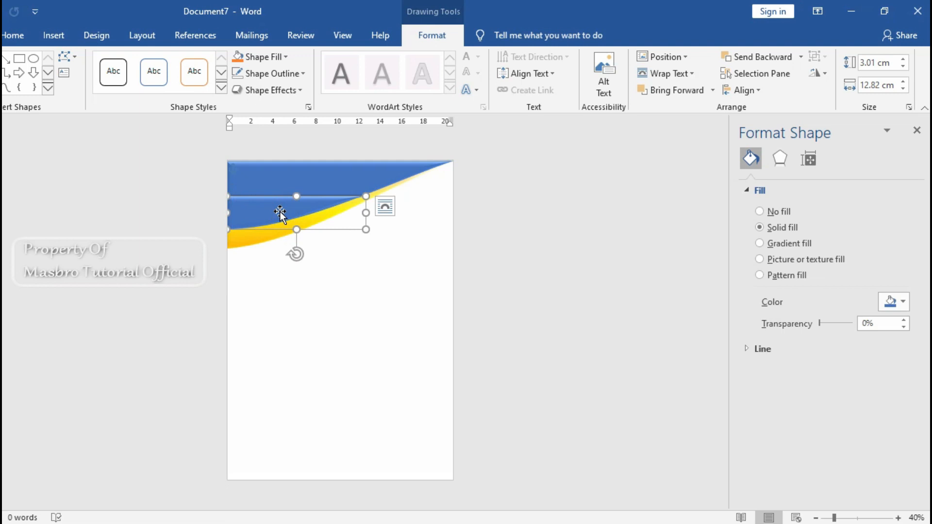
# Step: Apply a gradient fill to the small blue shape using the dark gold radial preset
pyautogui.click(760, 244)
pyautogui.click(895, 301)
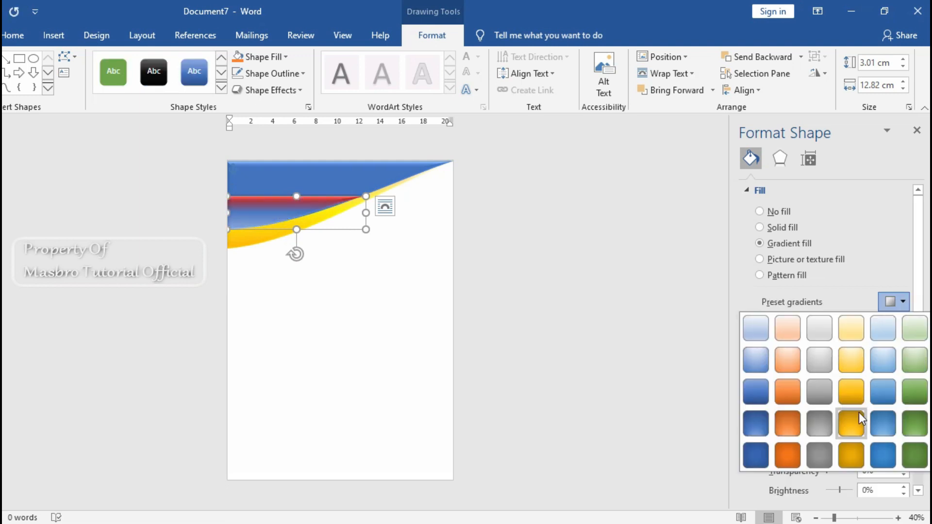
pyautogui.click(853, 453)
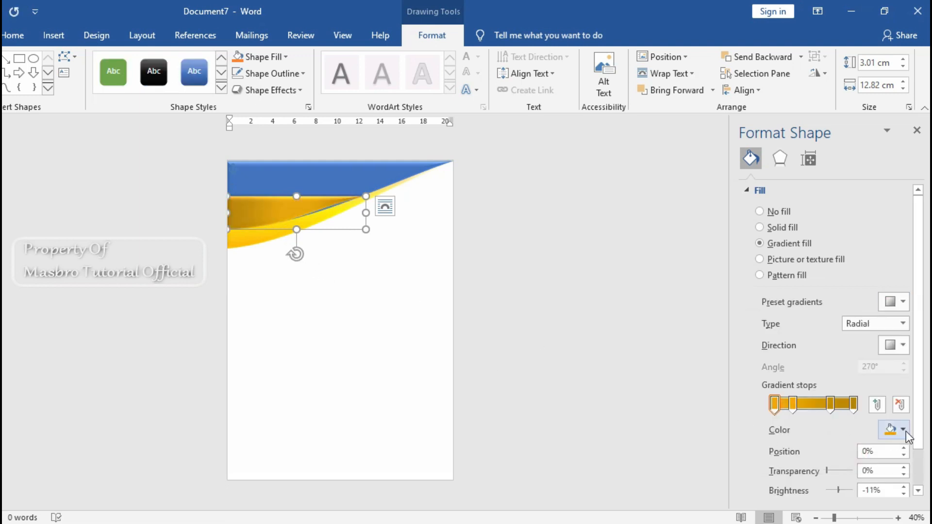
# Step: Remove the second gradient stop from the small shape and move the remaining middle stop to about 54%
pyautogui.click(793, 404)
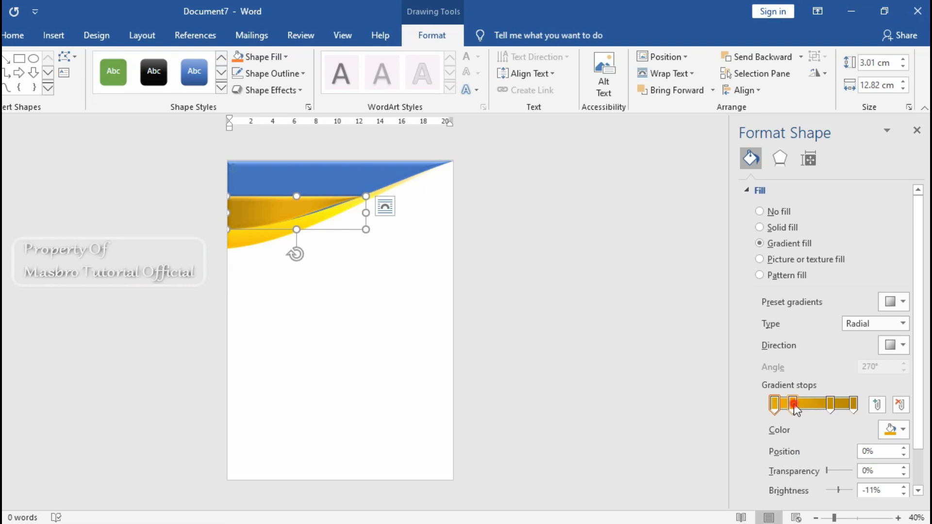
pyautogui.click(900, 404)
pyautogui.moveTo(833, 407); pyautogui.dragTo(821, 413)
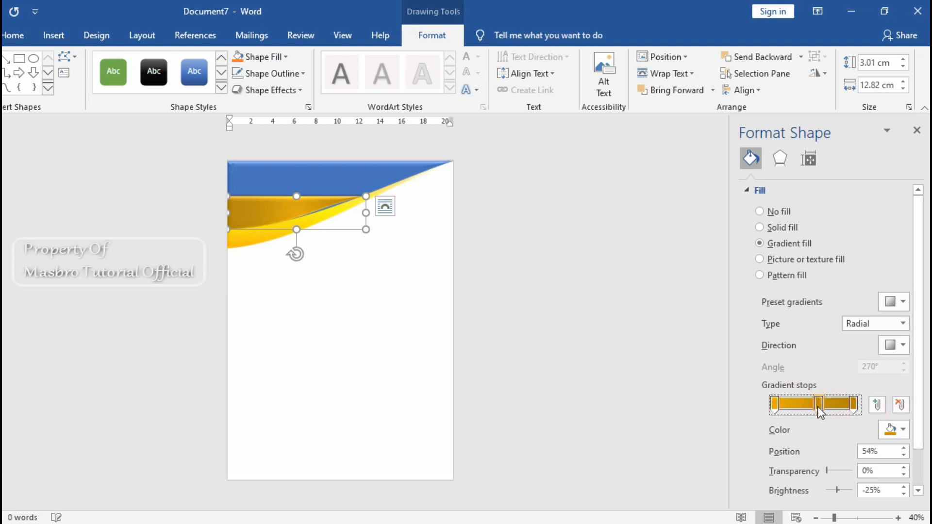
# Step: Recolor the small shape's first gradient stop with the 25% darker gold theme shade
pyautogui.click(775, 405)
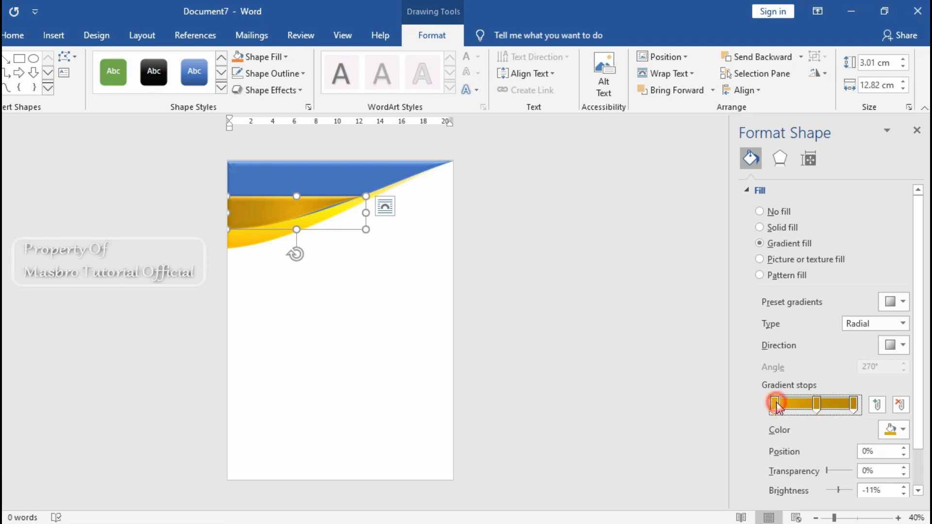
pyautogui.click(892, 430)
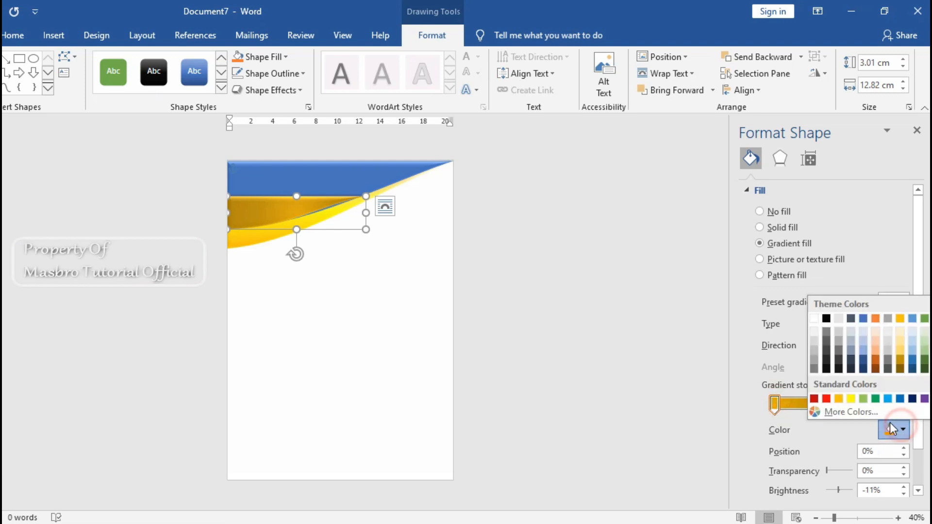
pyautogui.click(900, 370)
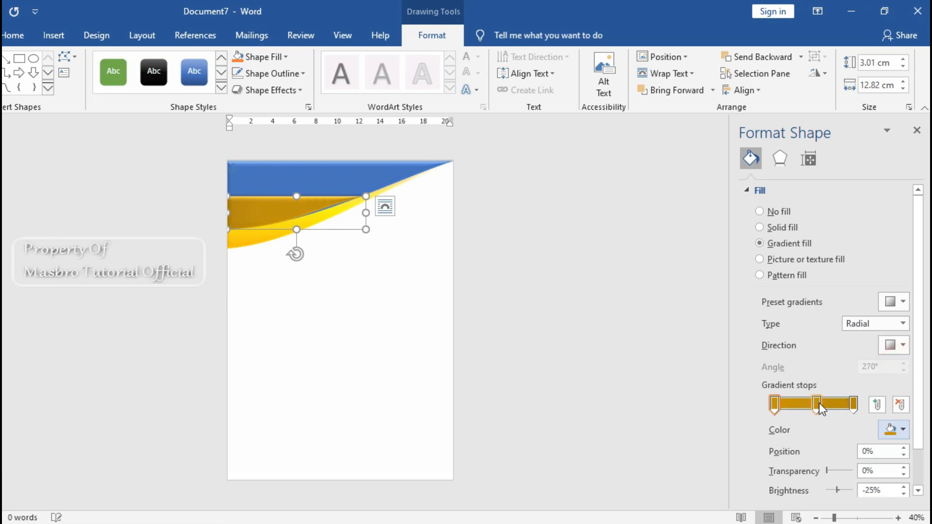
pyautogui.click(490, 293)
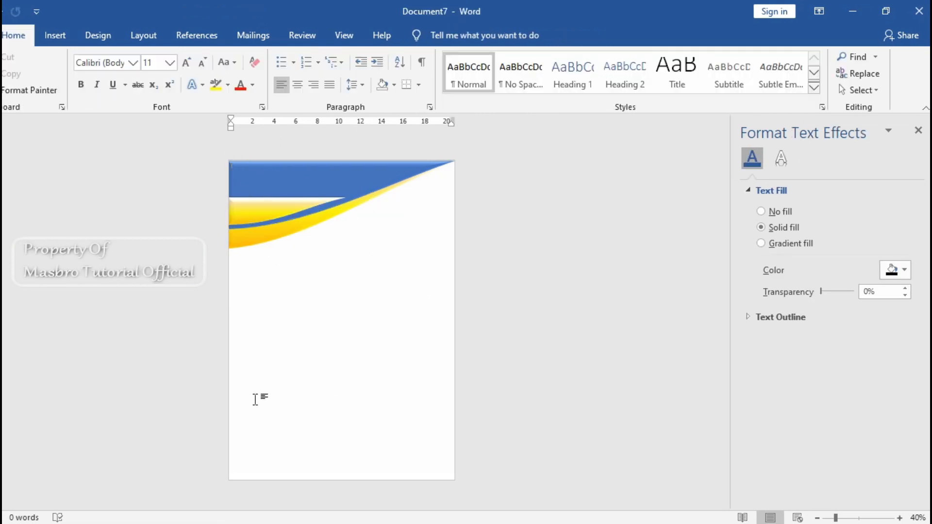
# Step: Select the three header shapes together and place a copy of them at the bottom of the page
pyautogui.click(266, 236)
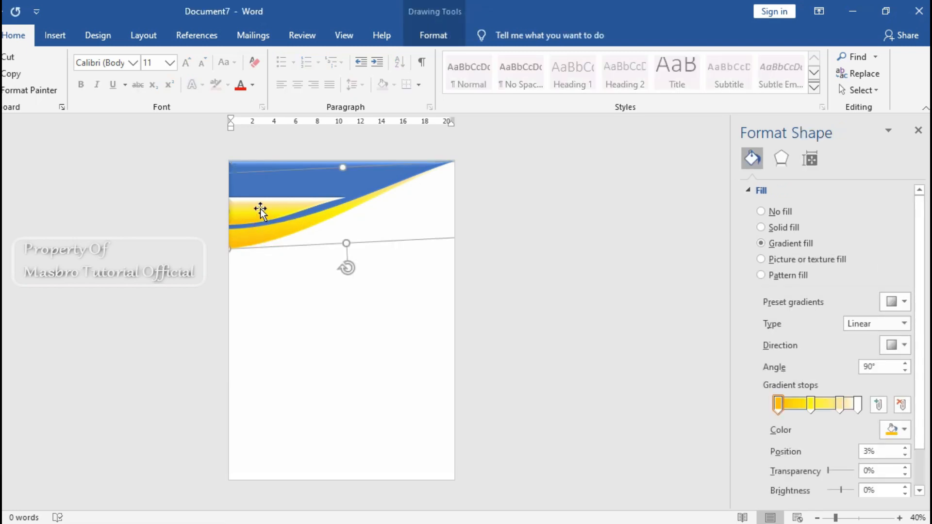
pyautogui.keyDown('shift'); pyautogui.click(264, 167); pyautogui.keyUp('shift')
pyautogui.keyDown('shift'); pyautogui.click(257, 211); pyautogui.keyUp('shift')
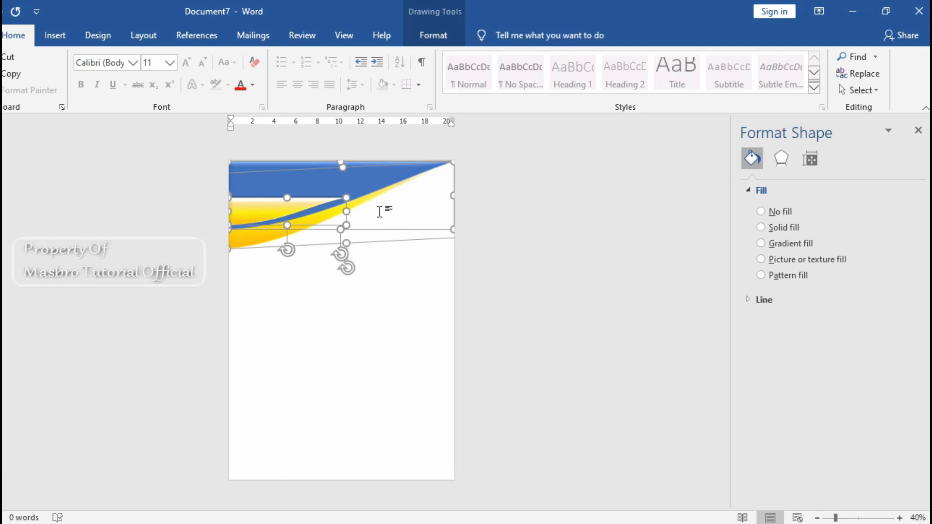
pyautogui.moveTo(326, 215); pyautogui.dragTo(322, 444)
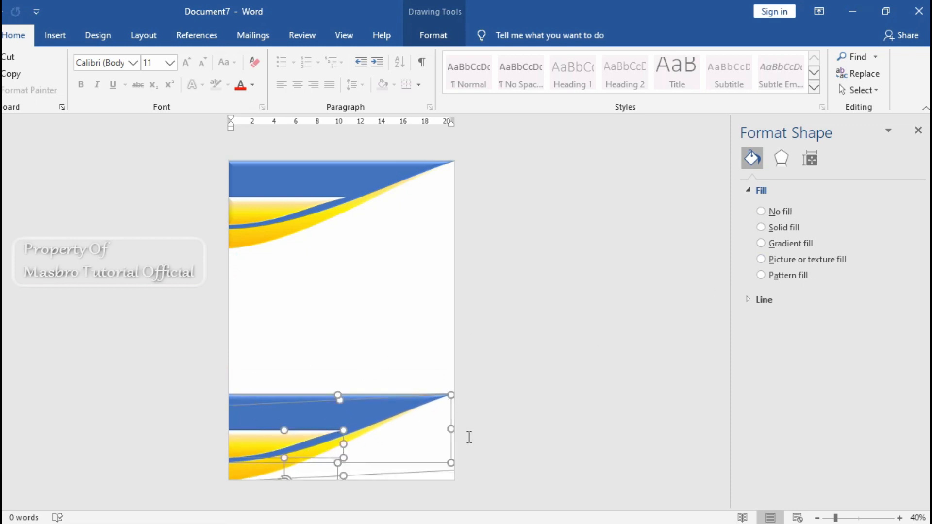
# Step: Flip the copied shapes at the page bottom vertically and horizontally
pyautogui.click(433, 35)
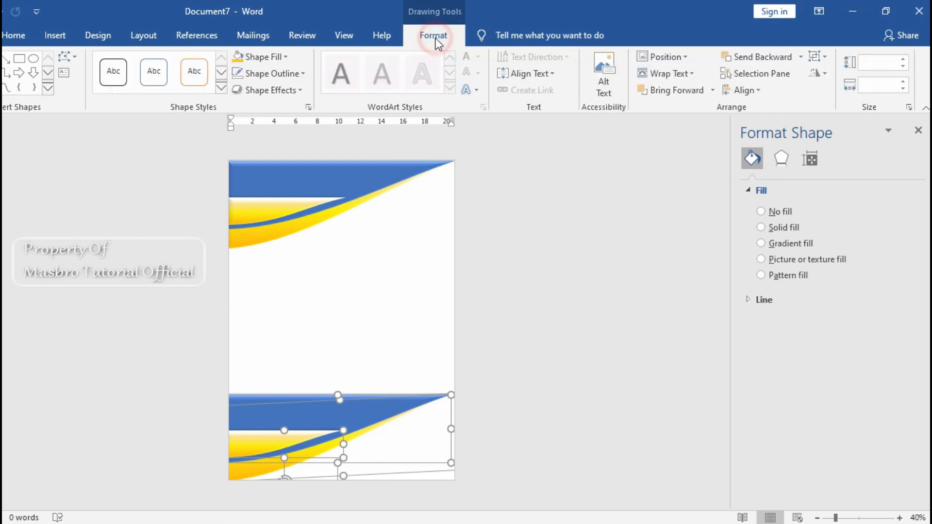
pyautogui.click(918, 130)
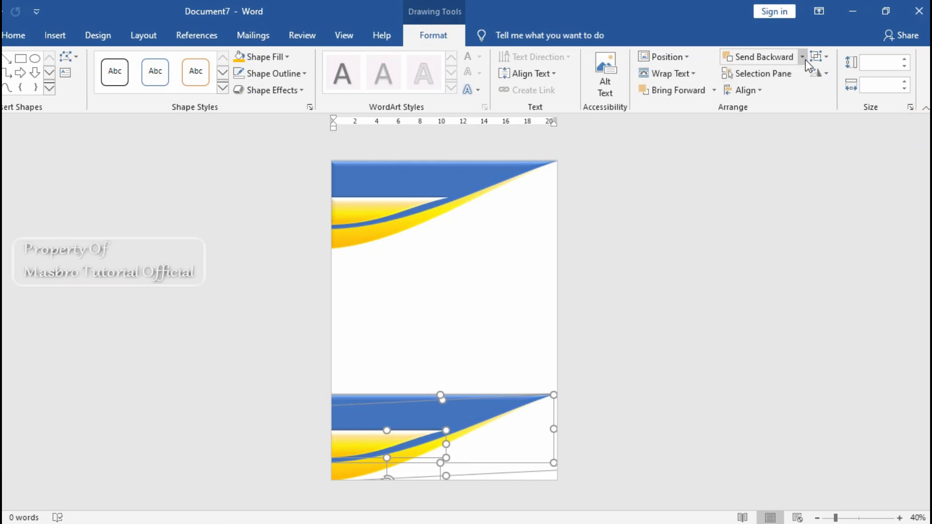
pyautogui.click(829, 76)
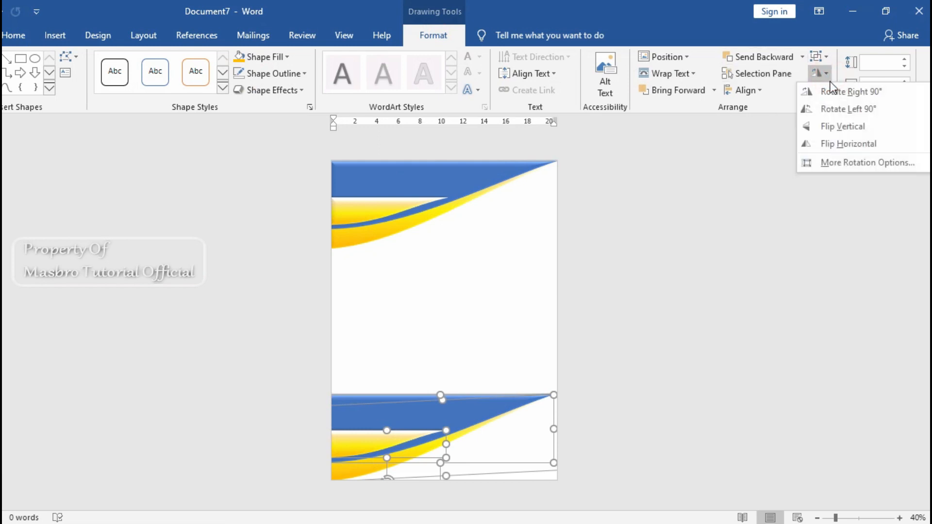
pyautogui.click(841, 122)
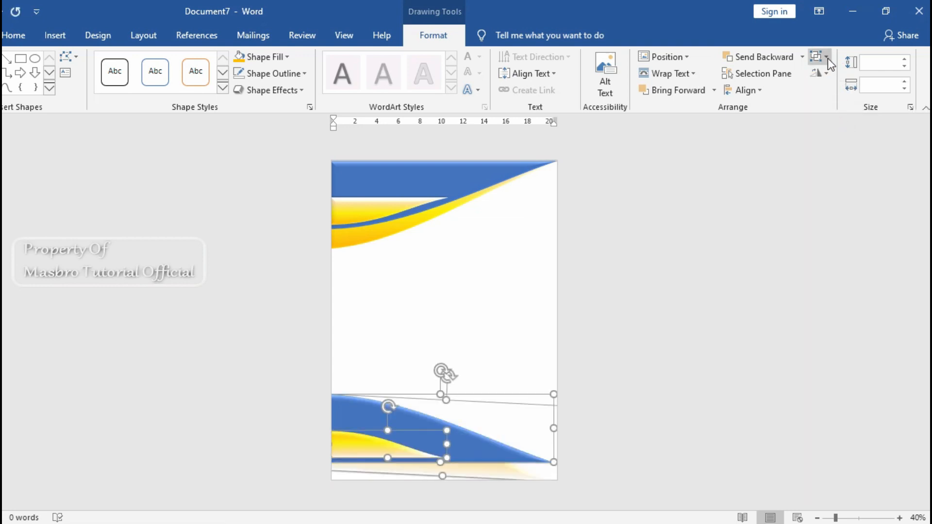
pyautogui.click(825, 74)
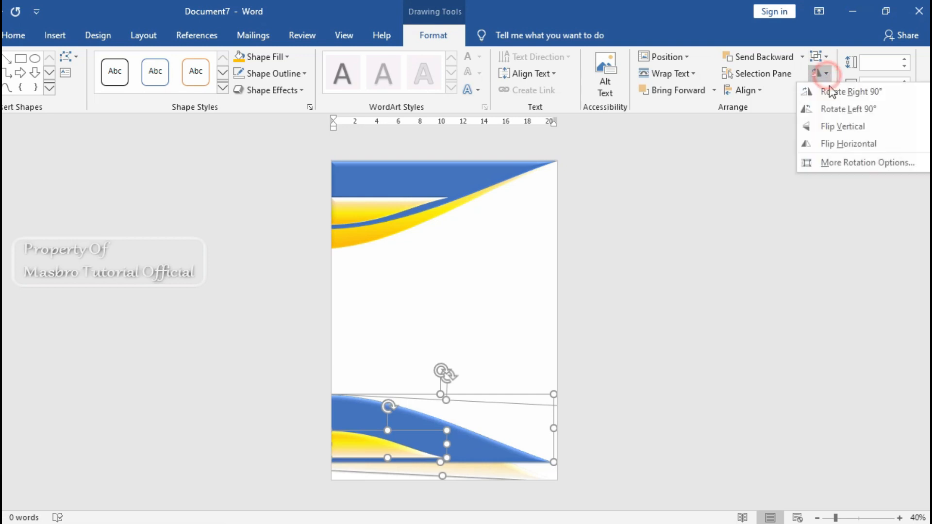
pyautogui.click(837, 144)
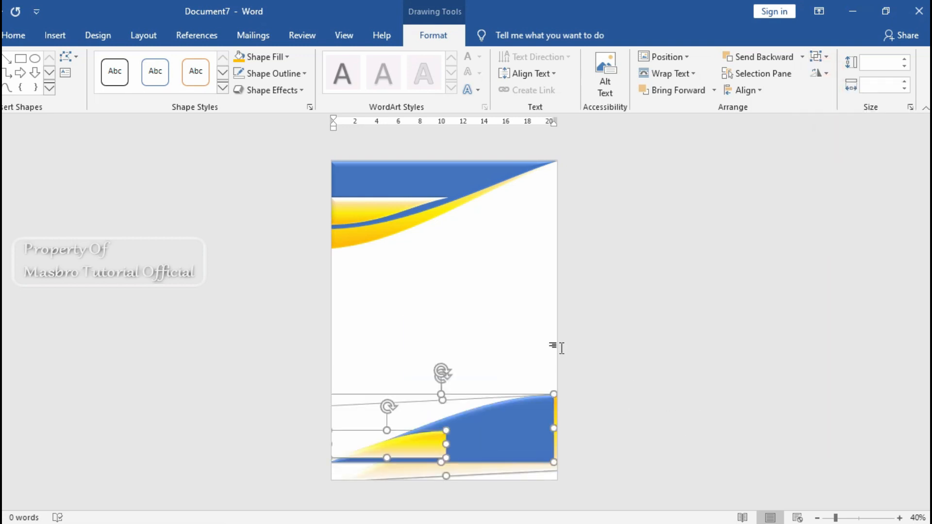
# Step: Delete the small yellow shape from the flipped copy at the page bottom
pyautogui.click(536, 335)
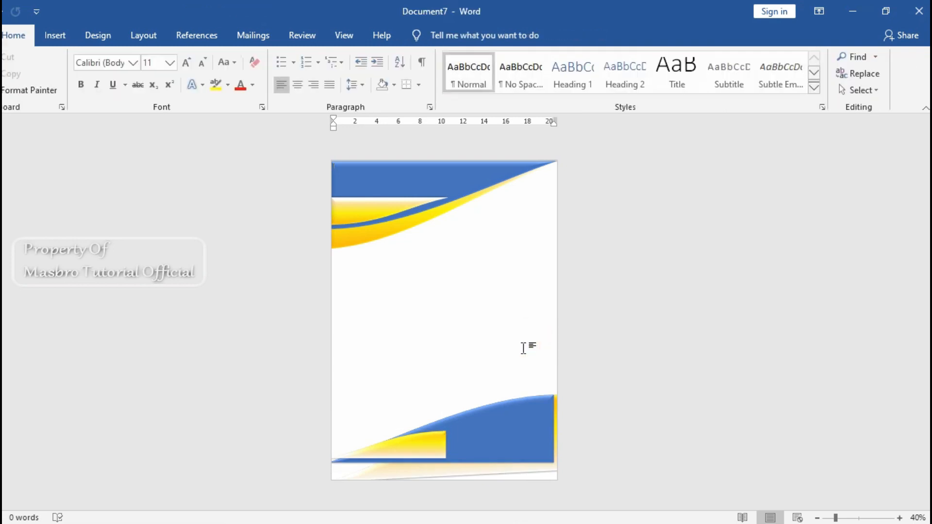
pyautogui.click(428, 447)
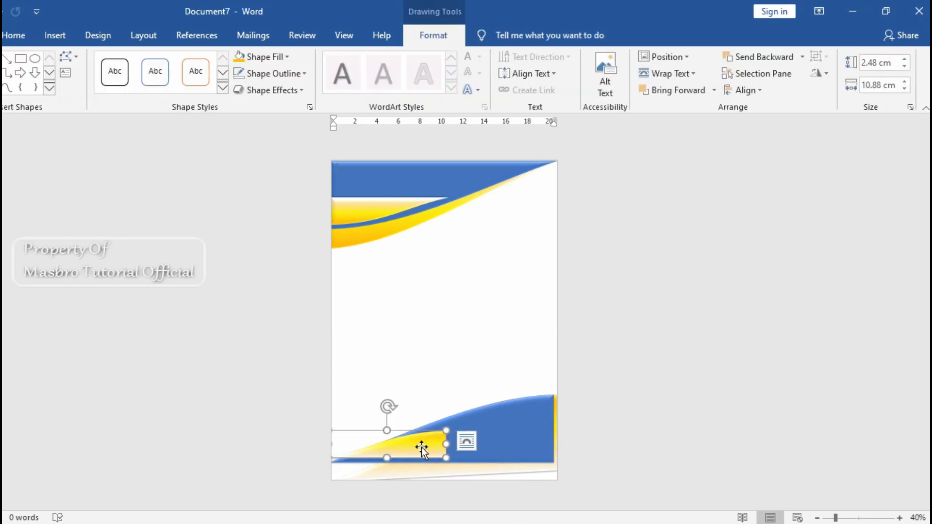
pyautogui.press('Delete')
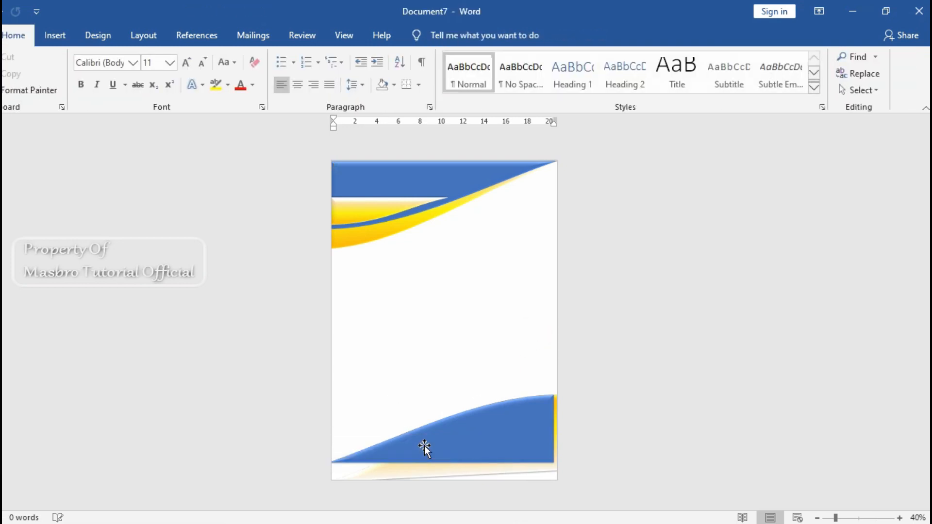
# Step: Lower the yellow copy's upper edge and move the blue copy down to the page's bottom edge so a yellow band shows above it
pyautogui.click(486, 446)
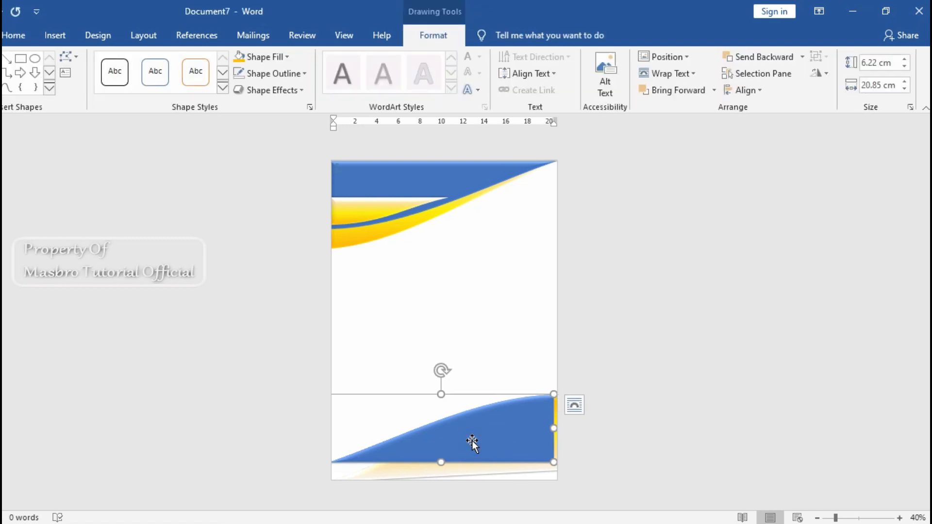
pyautogui.click(392, 472)
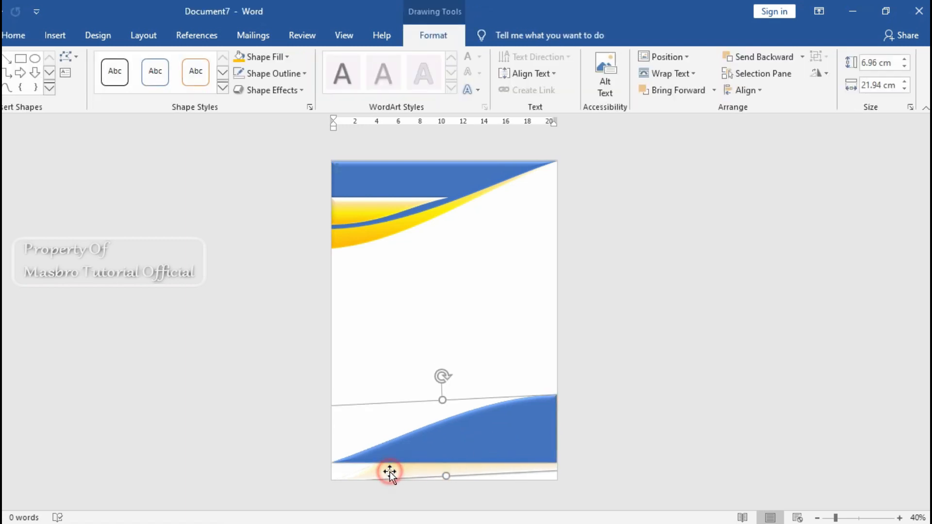
pyautogui.moveTo(443, 402); pyautogui.dragTo(444, 408)
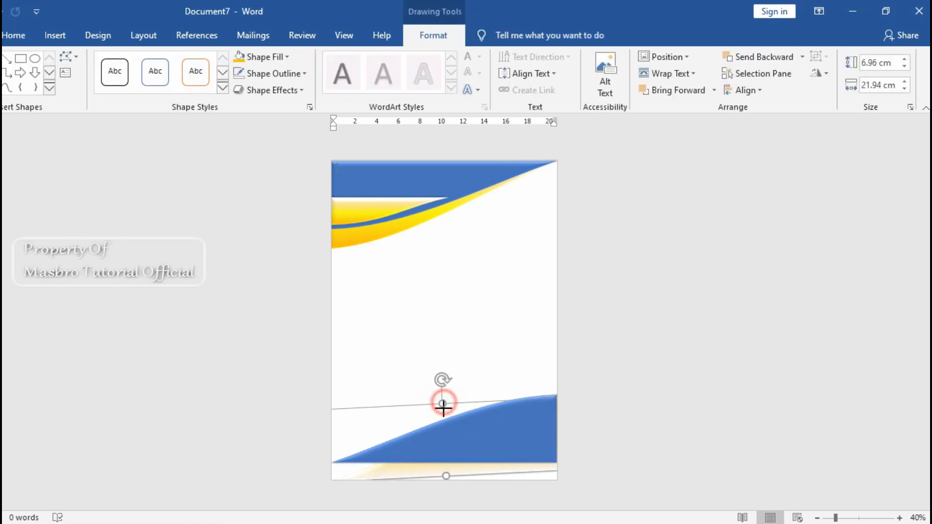
pyautogui.moveTo(496, 410); pyautogui.dragTo(499, 430)
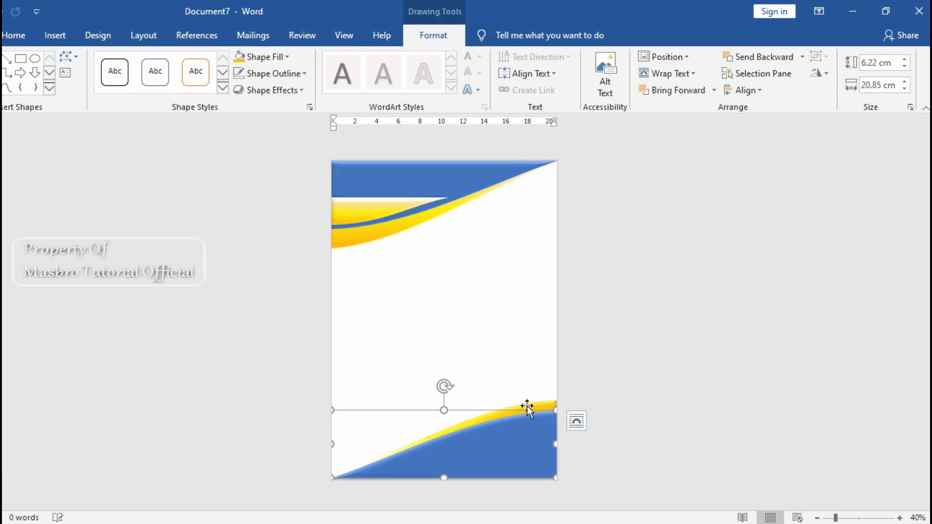
# Step: Nudge the yellow shape behind the blue footer shape slightly to the right, toward the page edge
pyautogui.click(545, 335)
pyautogui.click(539, 403)
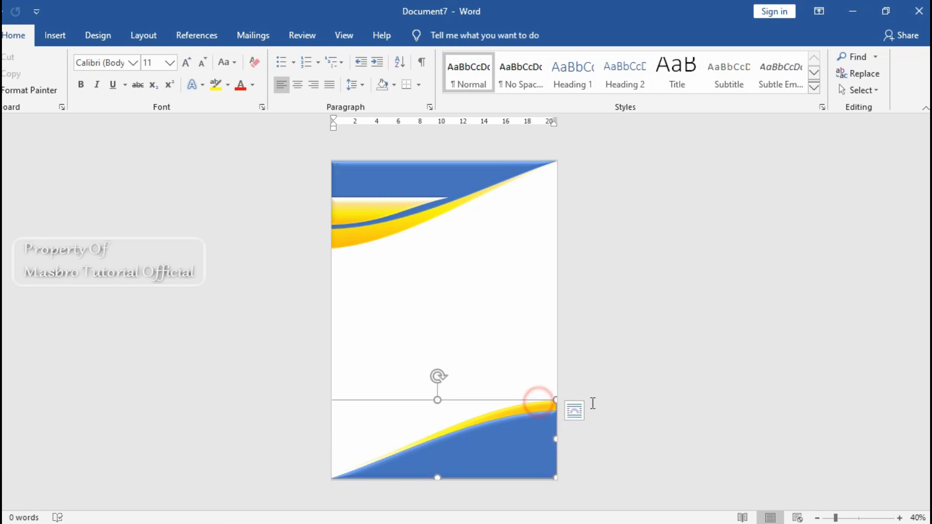
pyautogui.press('Right')
pyautogui.press('Right')
pyautogui.press('Right')
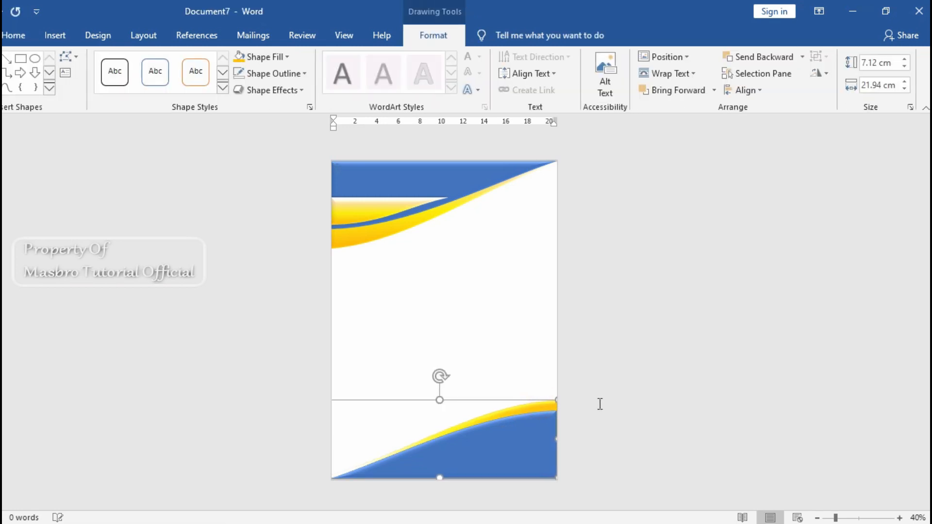
pyautogui.click(496, 344)
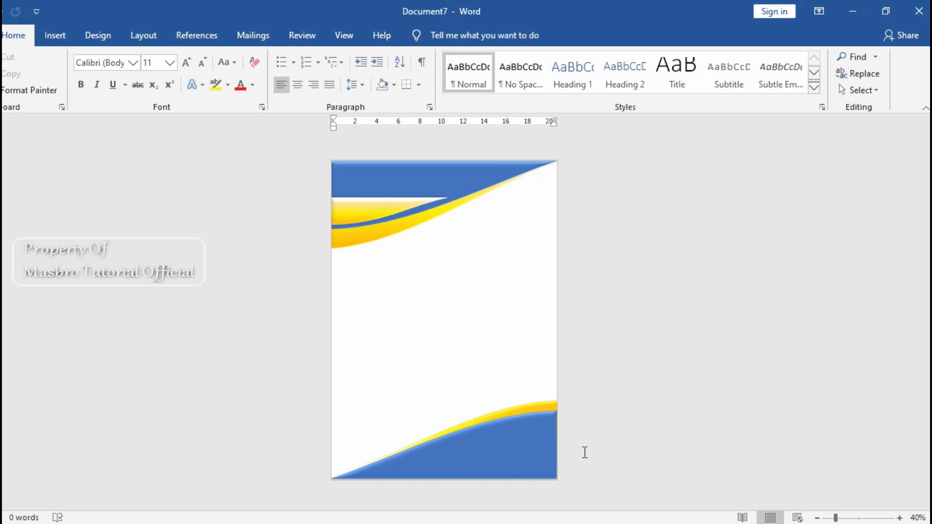
# Step: Draw a rectangle covering the whole page, about 29.25 cm high and 20.83 cm wide
pyautogui.click(54, 34)
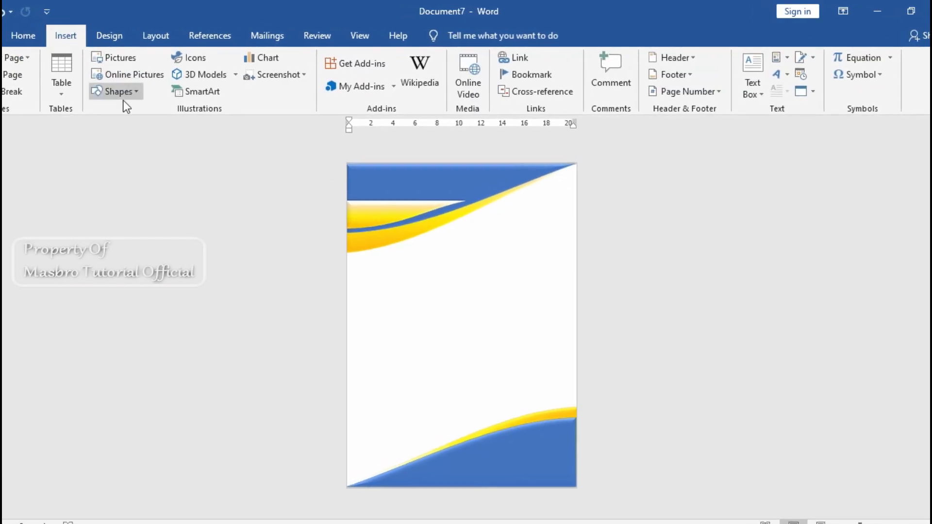
pyautogui.click(138, 92)
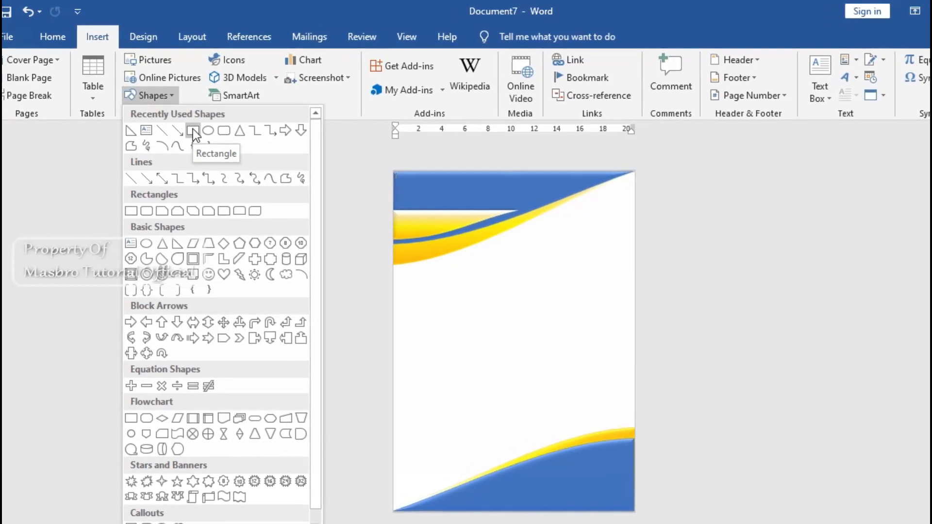
pyautogui.click(193, 130)
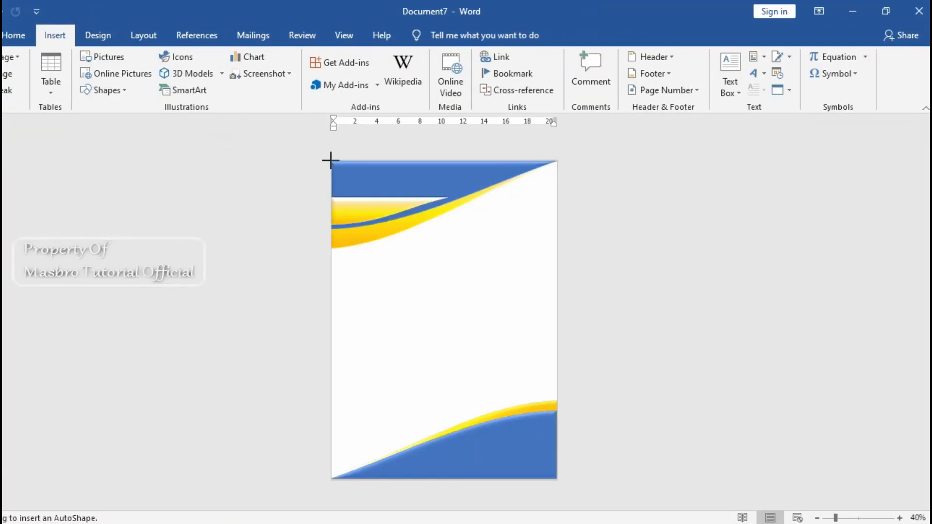
pyautogui.moveTo(331, 160); pyautogui.dragTo(555, 478)
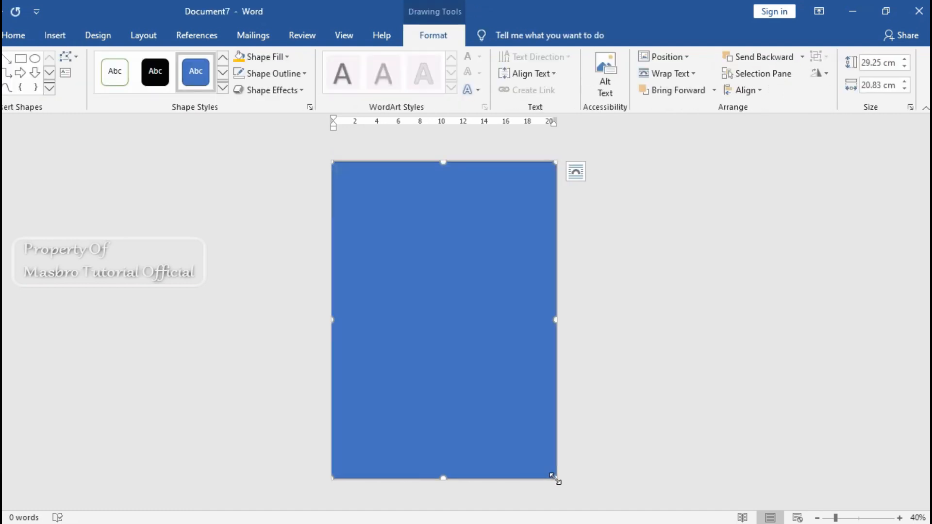
# Step: Remove the outline and the fill from the page-sized rectangle
pyautogui.click(305, 73)
pyautogui.click(241, 202)
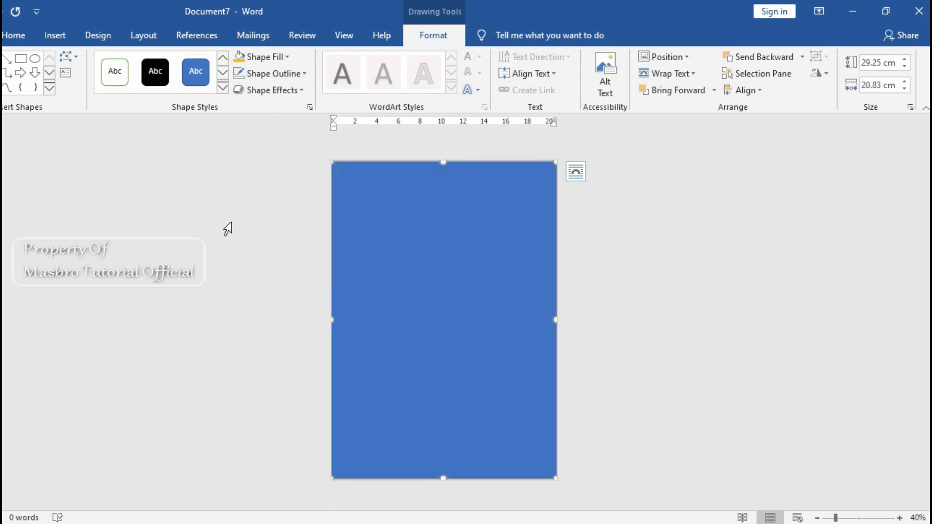
pyautogui.click(288, 58)
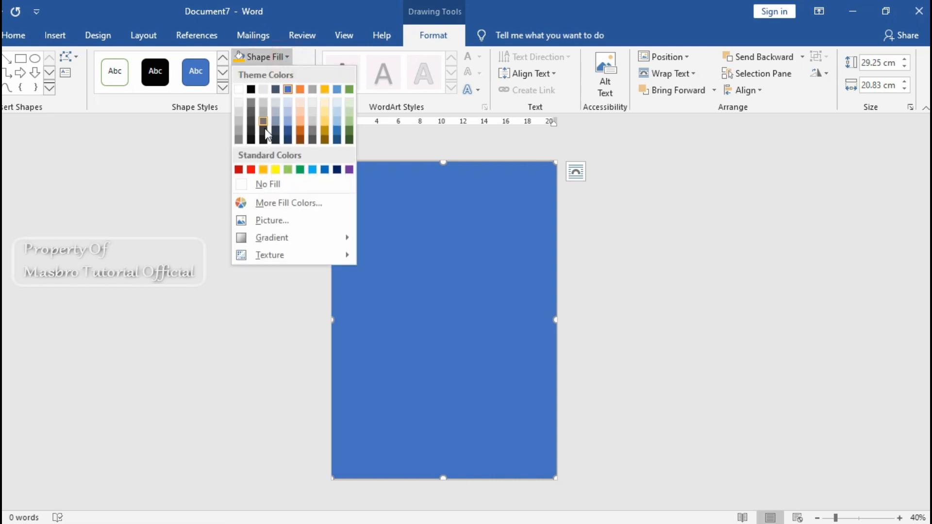
pyautogui.click(243, 189)
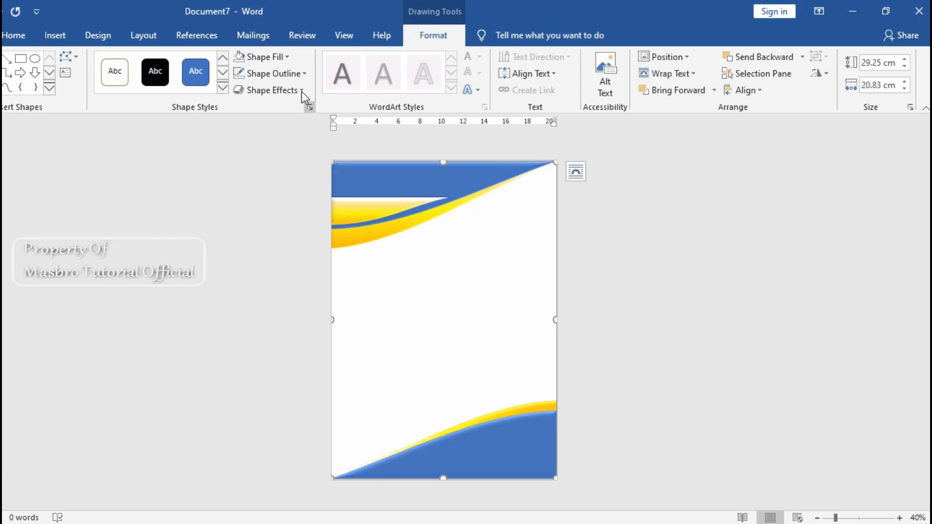
# Step: Fill the page-sized rectangle with the picture fisherman-4305368_1920.jpg from the 01_BUAT MAKALAH folder in Documents
pyautogui.click(287, 57)
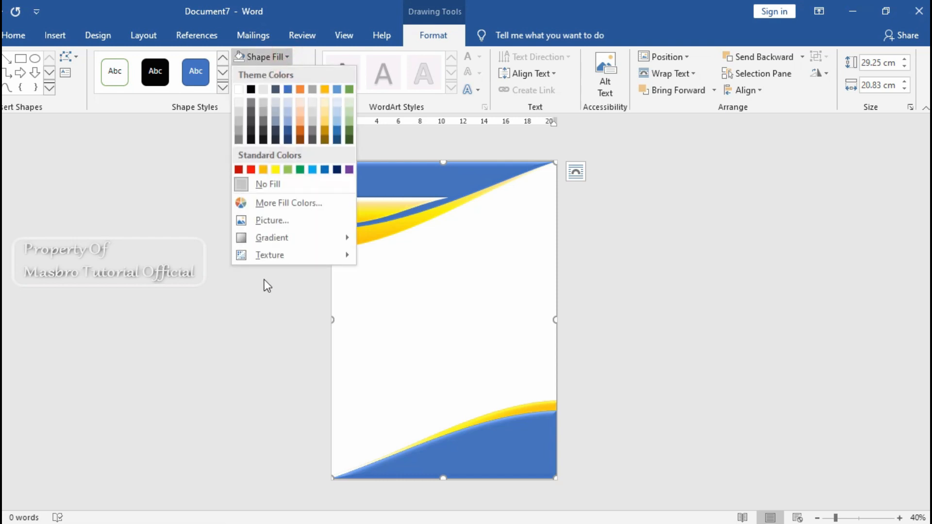
pyautogui.click(264, 219)
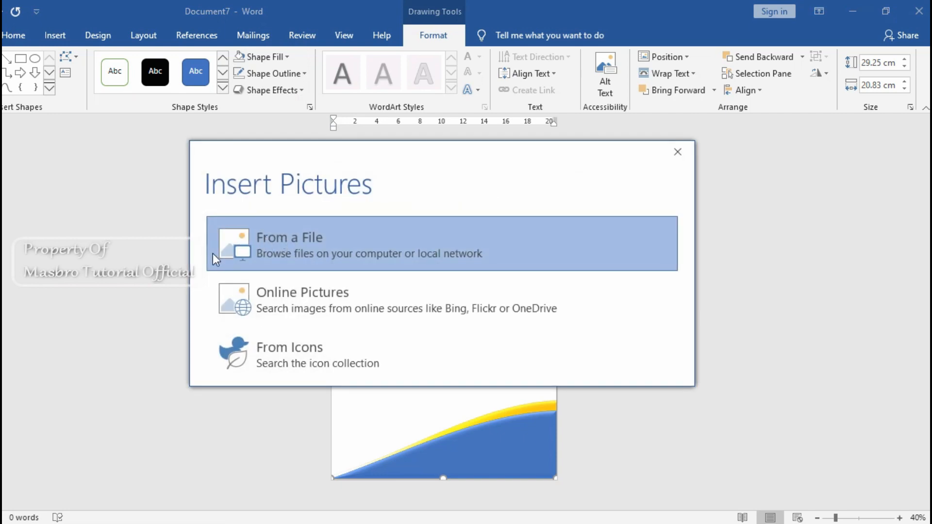
pyautogui.click(251, 240)
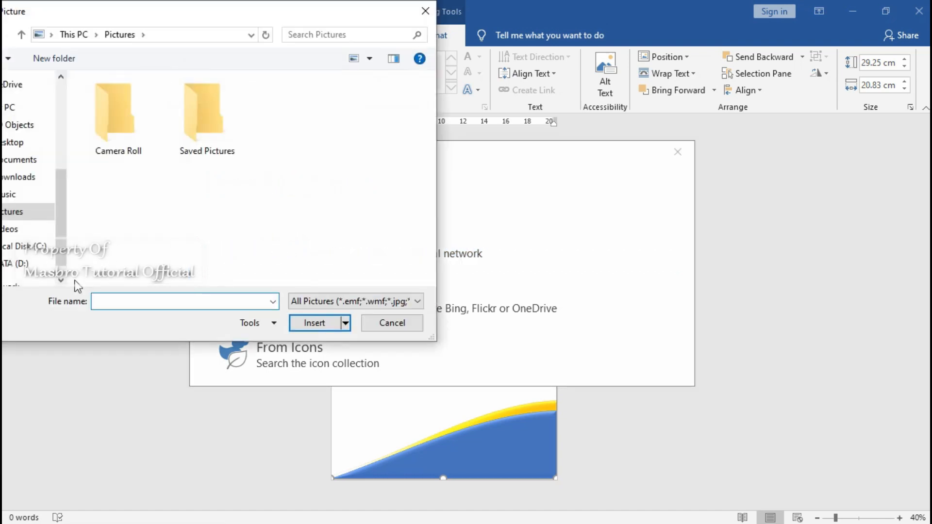
pyautogui.click(24, 157)
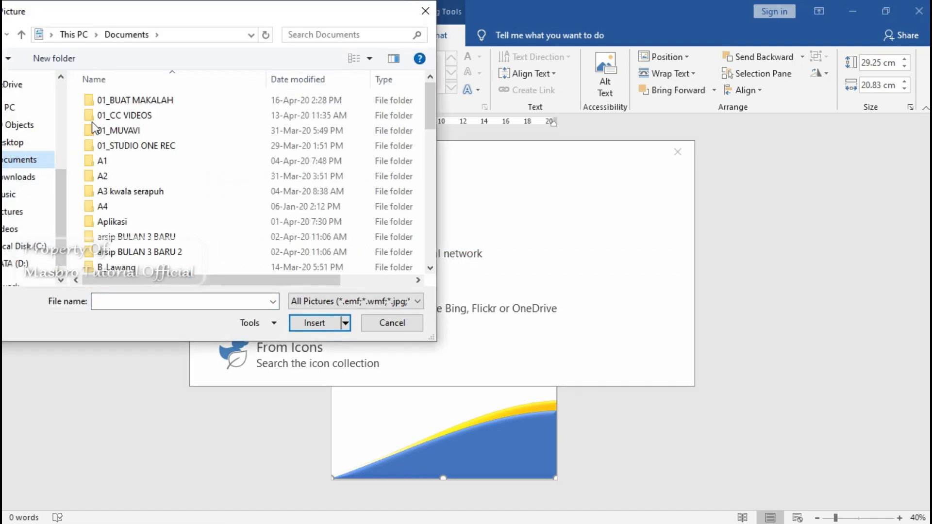
pyautogui.doubleClick(119, 99)
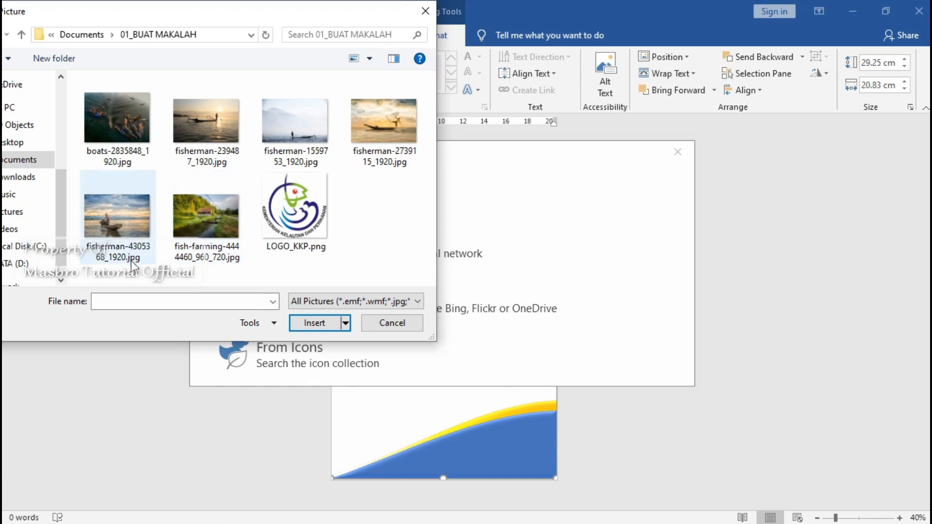
pyautogui.click(123, 215)
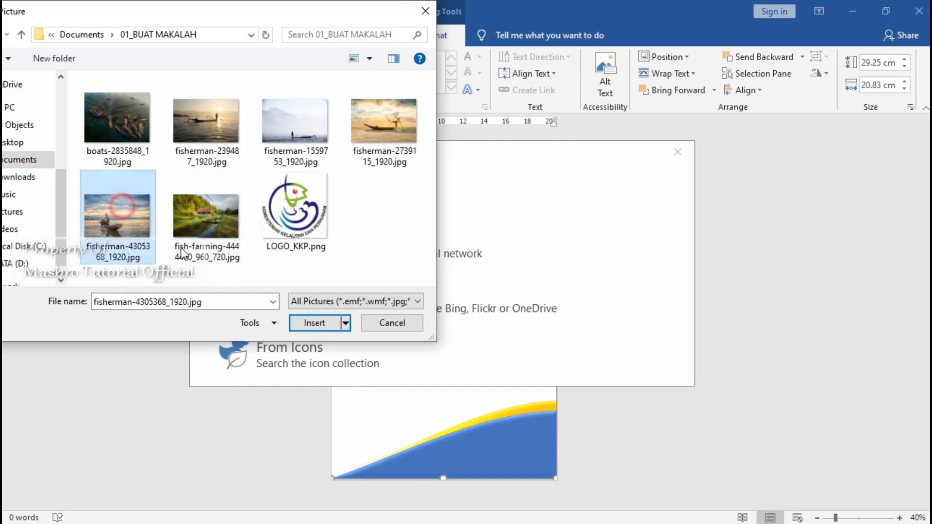
pyautogui.click(314, 324)
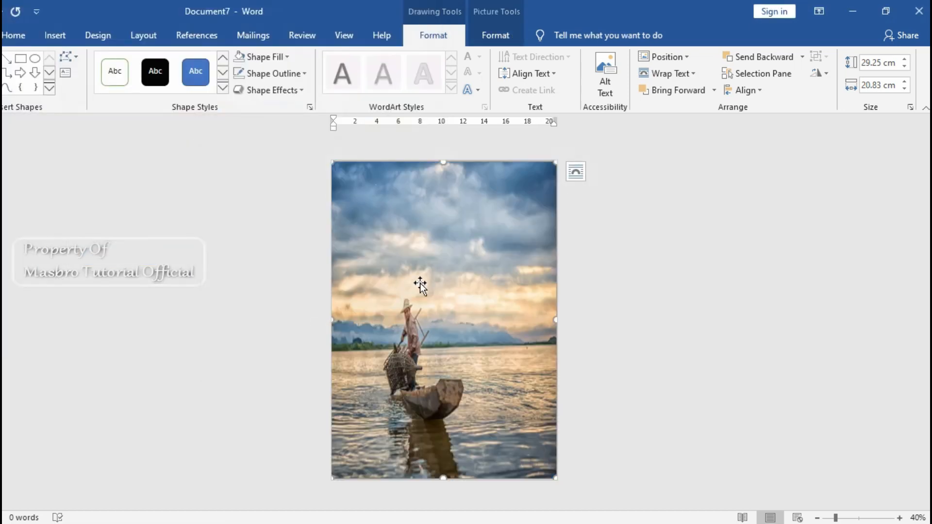
# Step: Send the picture-filled rectangle to the back, behind the header and footer curves, and deselect it
pyautogui.click(802, 57)
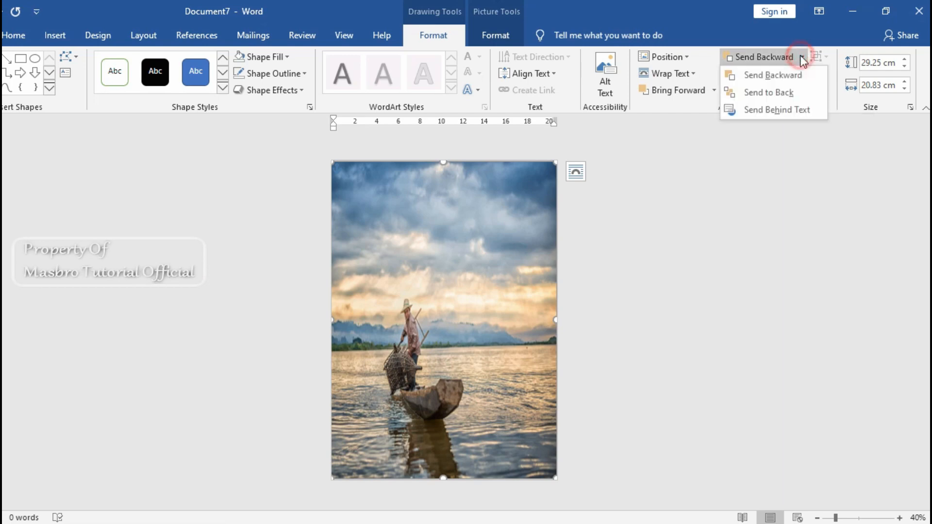
pyautogui.click(769, 92)
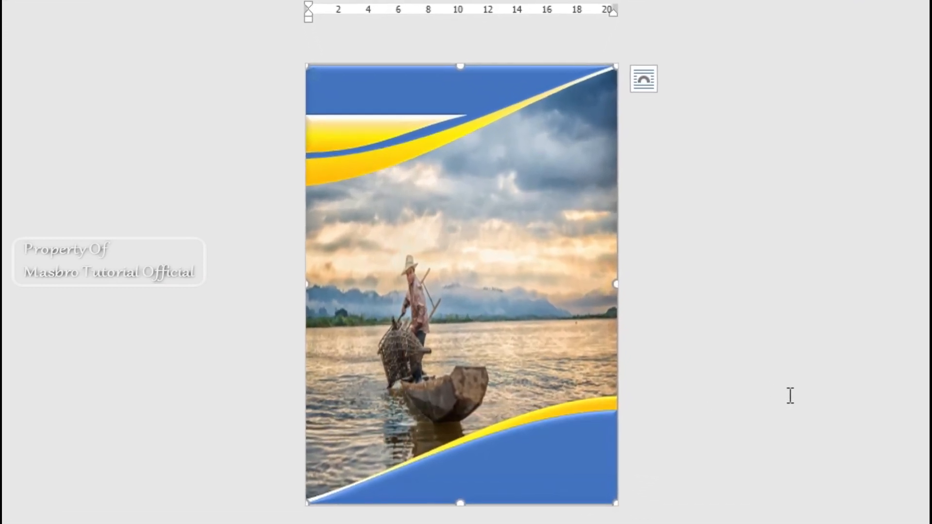
pyautogui.click(775, 396)
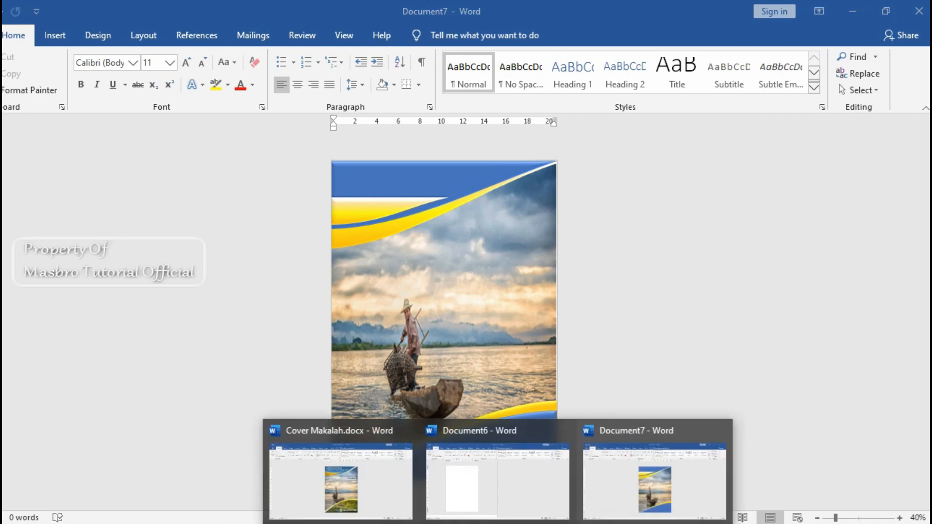
# Step: Check the sample cover in Cover Makalah.docx and, back in Document7, add a plain black WordArt heading reading "MAKALAH ILMIAH"
pyautogui.click(343, 486)
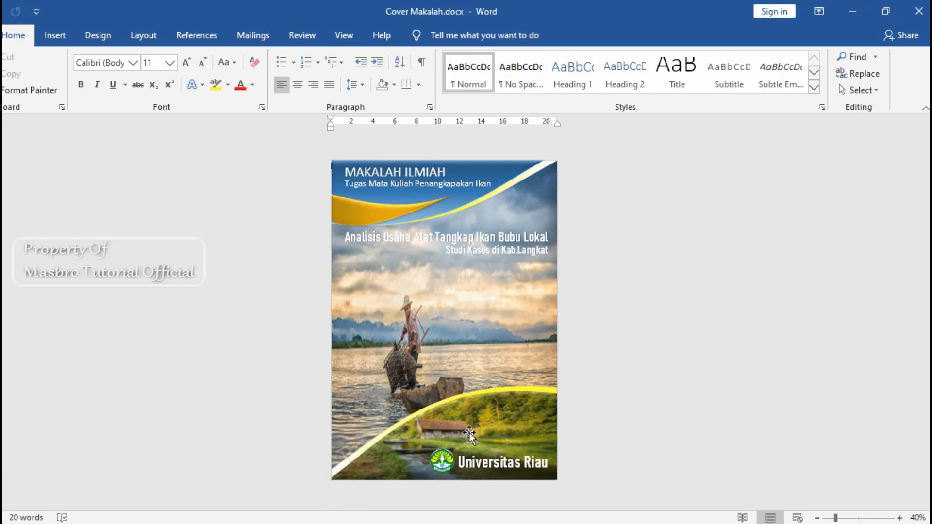
pyautogui.click(658, 485)
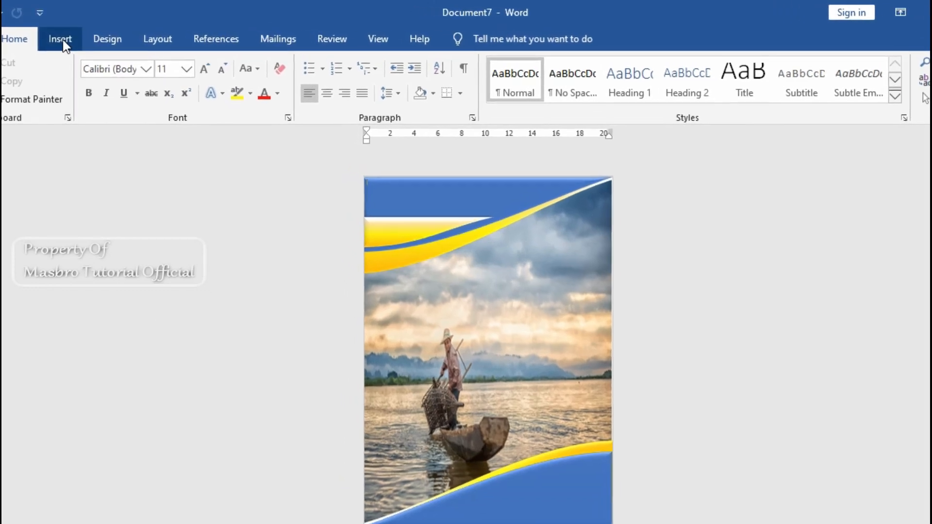
pyautogui.click(61, 39)
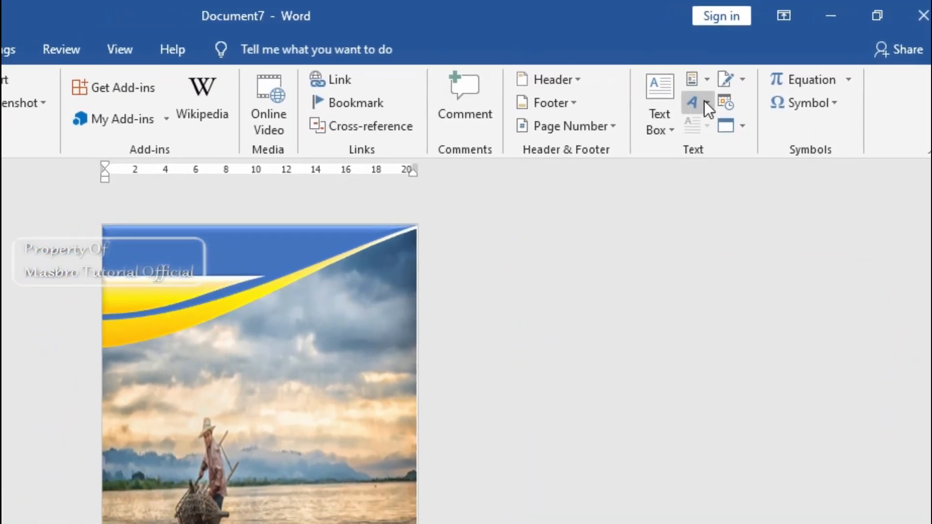
pyautogui.click(706, 103)
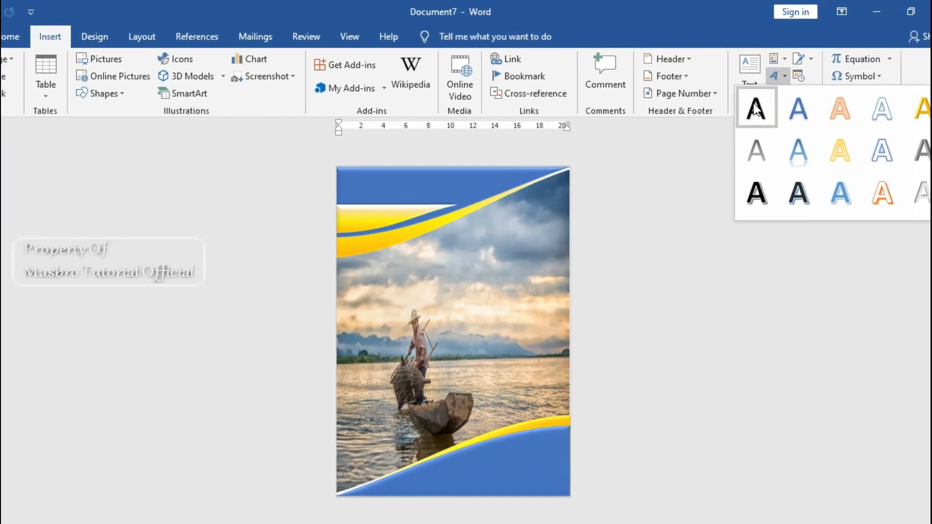
pyautogui.click(756, 110)
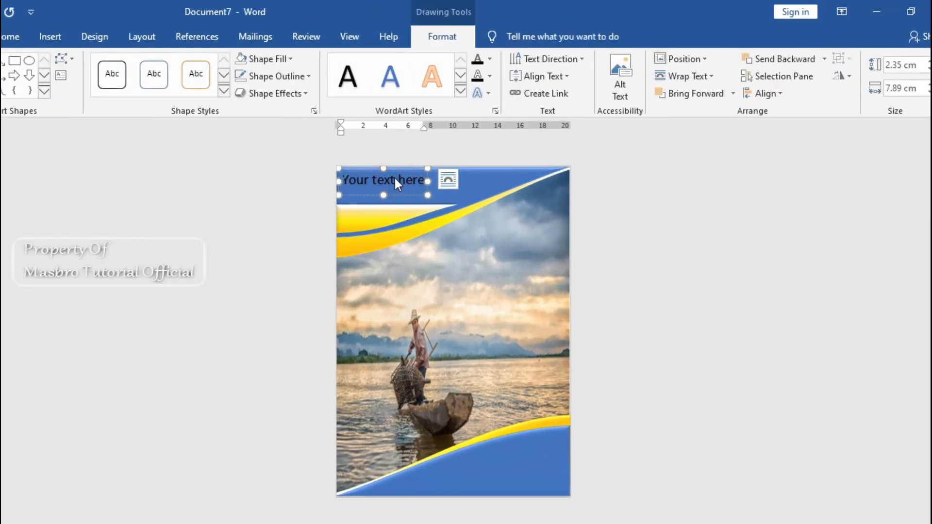
pyautogui.write('M')
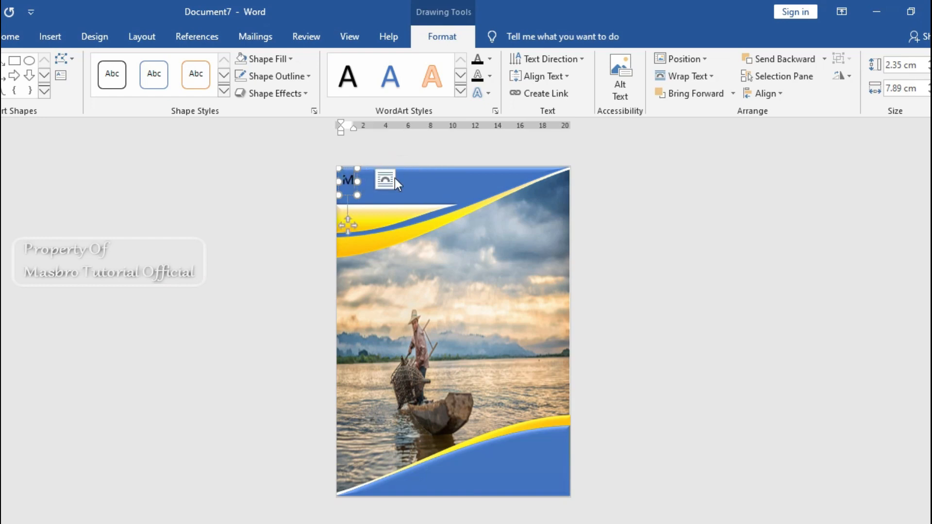
pyautogui.write('AKALAH ILMIAH')
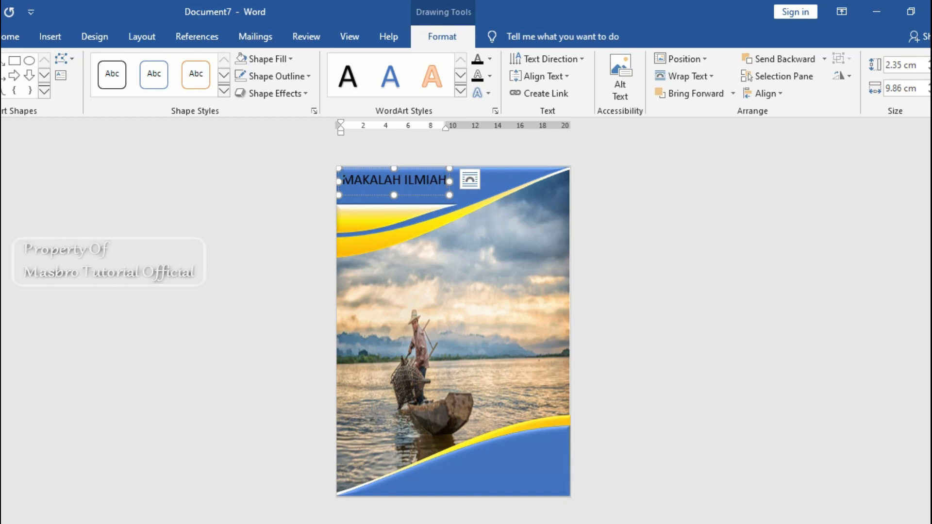
# Step: Format the MAKALAH ILMIAH heading in Bahnschrift SemiBold Condensed with white text
pyautogui.tripleClick(396, 178)
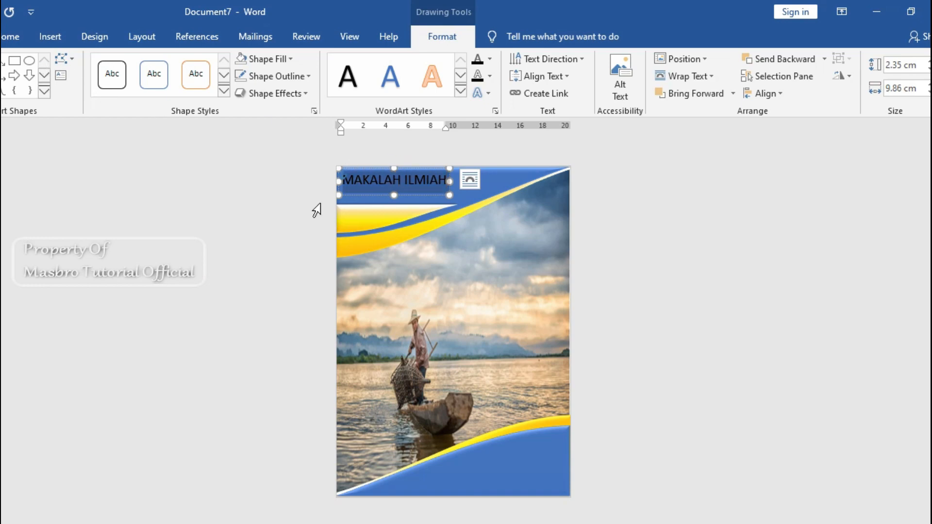
pyautogui.click(10, 37)
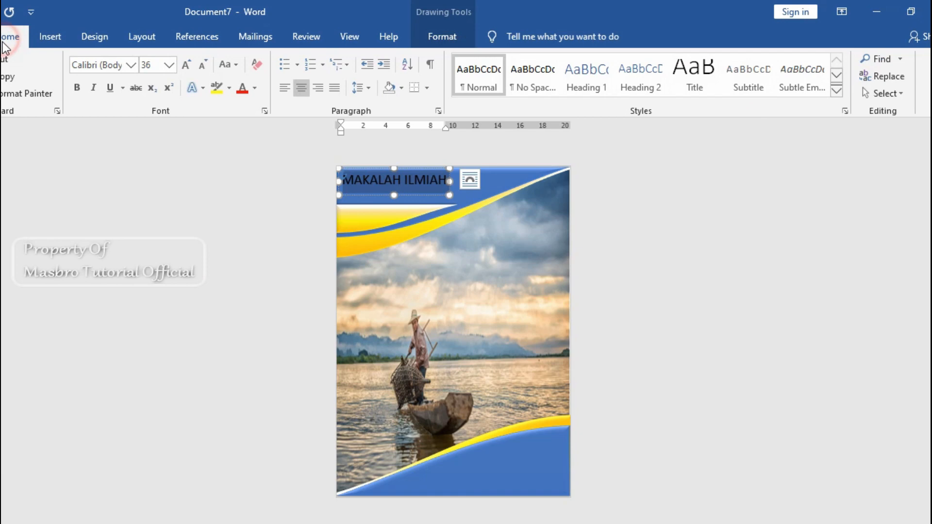
pyautogui.click(130, 65)
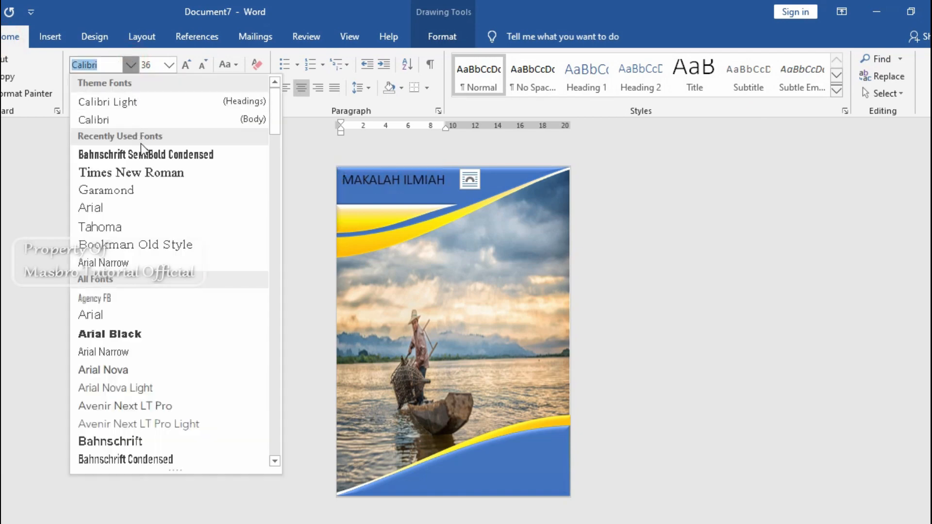
pyautogui.click(158, 158)
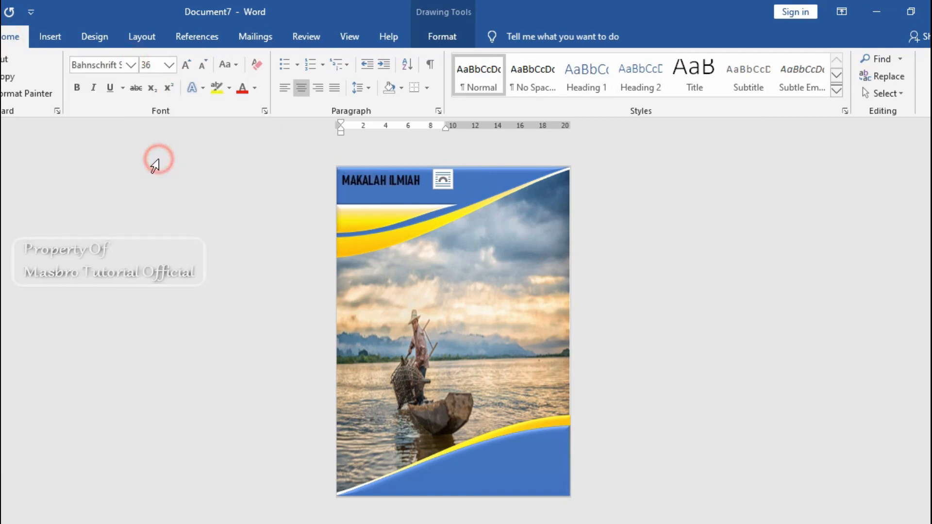
pyautogui.click(255, 87)
pyautogui.click(242, 137)
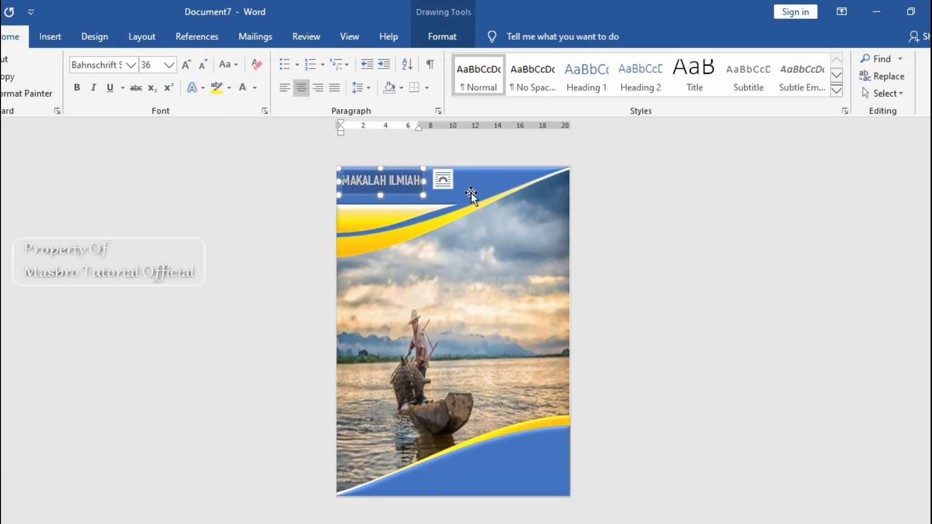
pyautogui.click(447, 202)
# Step: Duplicate the heading directly below itself and replace the copy's text with "Tugas Mata Kuliah Penangkapan Ikan"
pyautogui.click(396, 182)
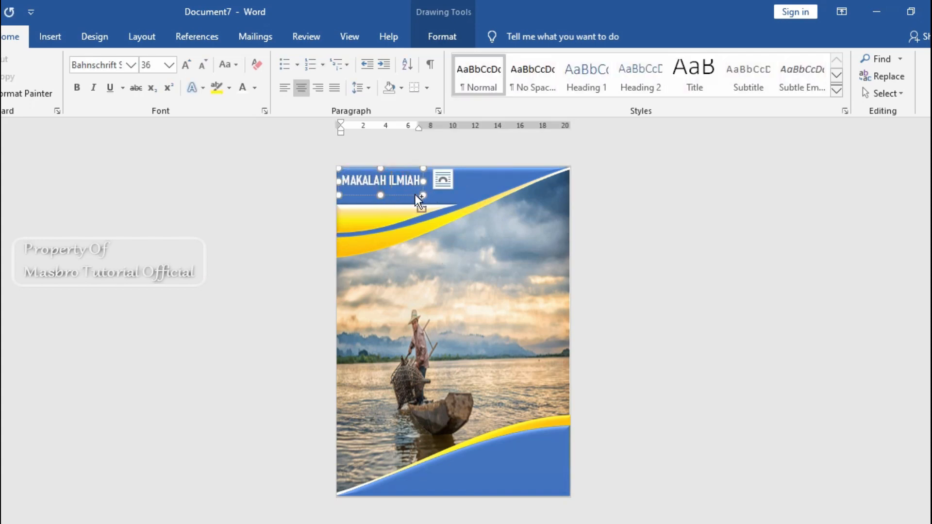
pyautogui.moveTo(416, 196); pyautogui.dragTo(416, 214)
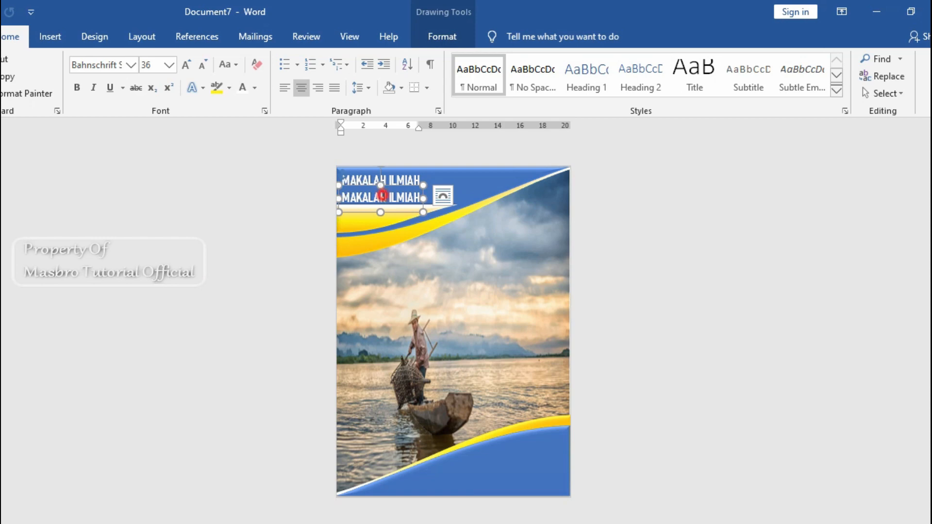
pyautogui.click(383, 196)
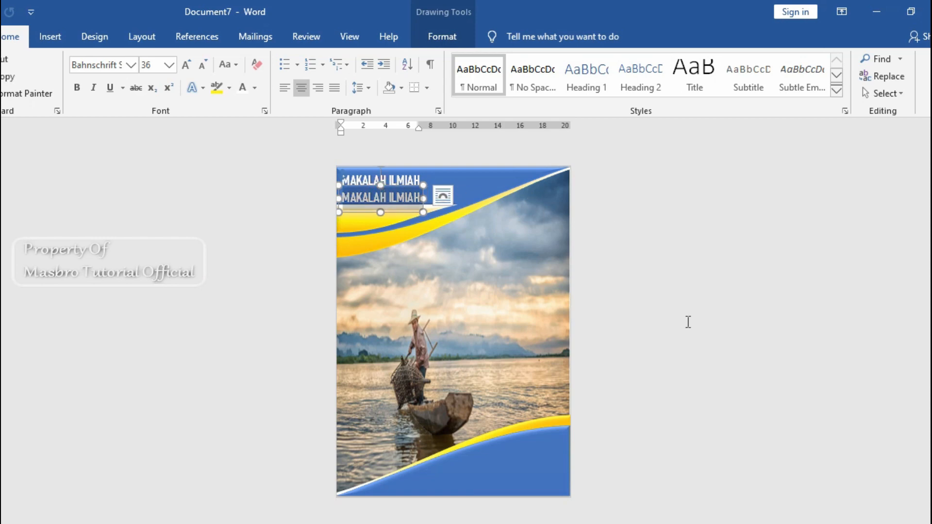
pyautogui.hotkey('ctrl', 'a')
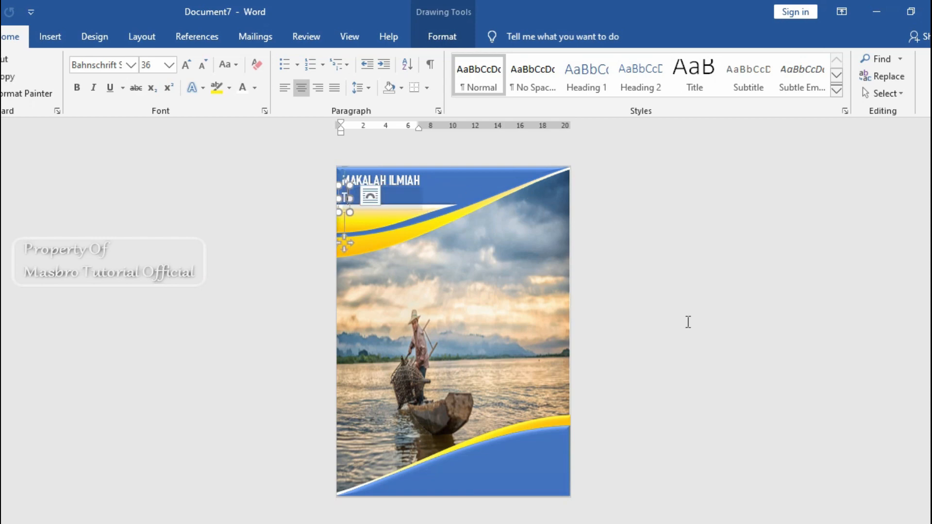
pyautogui.write('Tugas Mata')
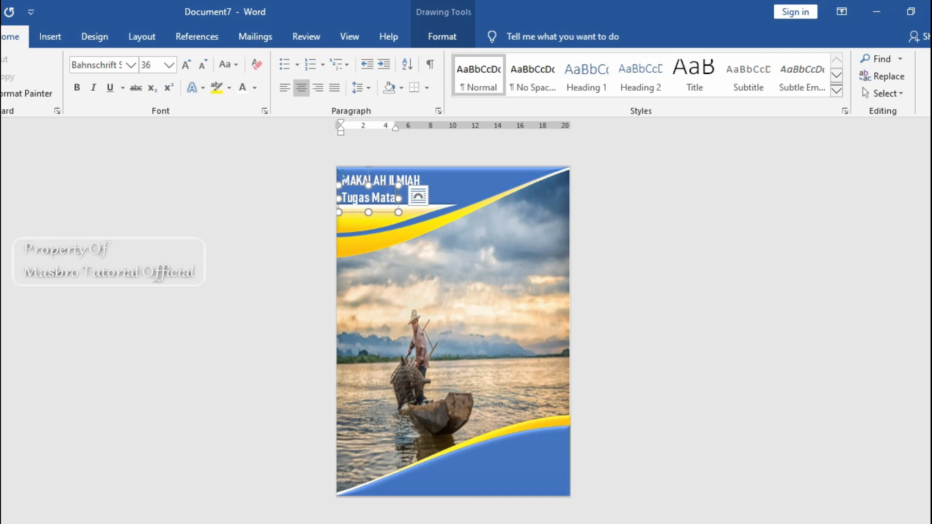
pyautogui.write(' Kuliah')
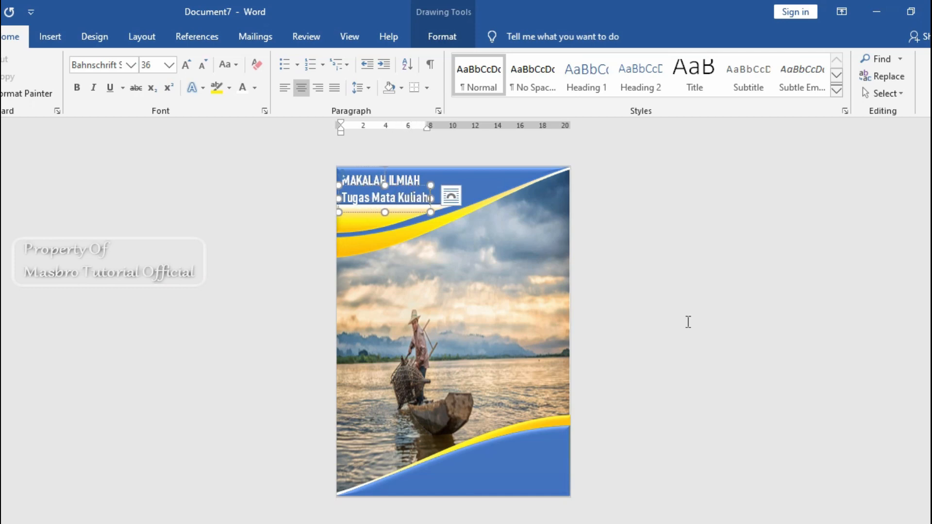
pyautogui.write(' Penangkapan')
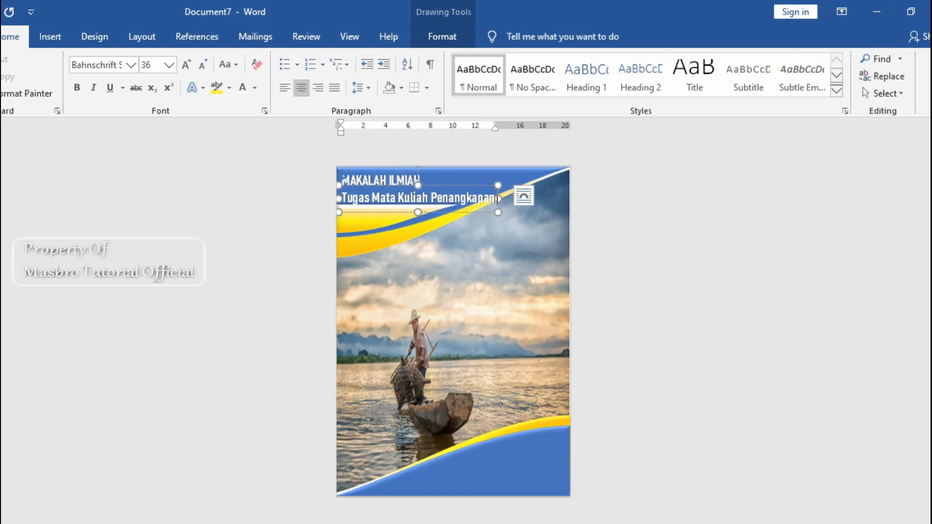
pyautogui.write(' Ikan')
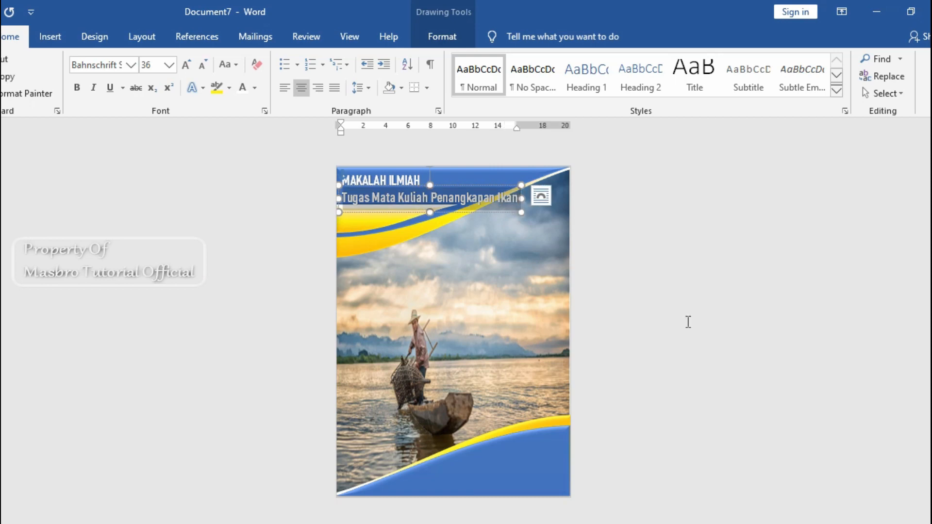
# Step: Reduce the font size of the Tugas Mata Kuliah Penangkapan Ikan line to 27 pt
pyautogui.hotkey('ctrl', '[')
pyautogui.hotkey('ctrl', '[')
pyautogui.hotkey('ctrl', '[')
pyautogui.hotkey('ctrl', '[')
pyautogui.hotkey('ctrl', '[')
pyautogui.hotkey('ctrl', '[')
pyautogui.hotkey('ctrl', '[')
pyautogui.hotkey('ctrl', '[')
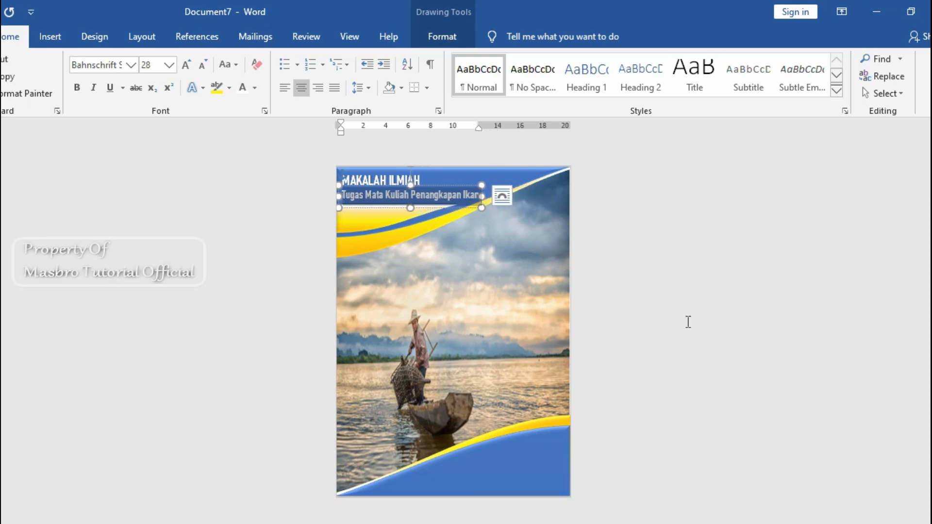
pyautogui.hotkey('ctrl', '[')
pyautogui.click(494, 250)
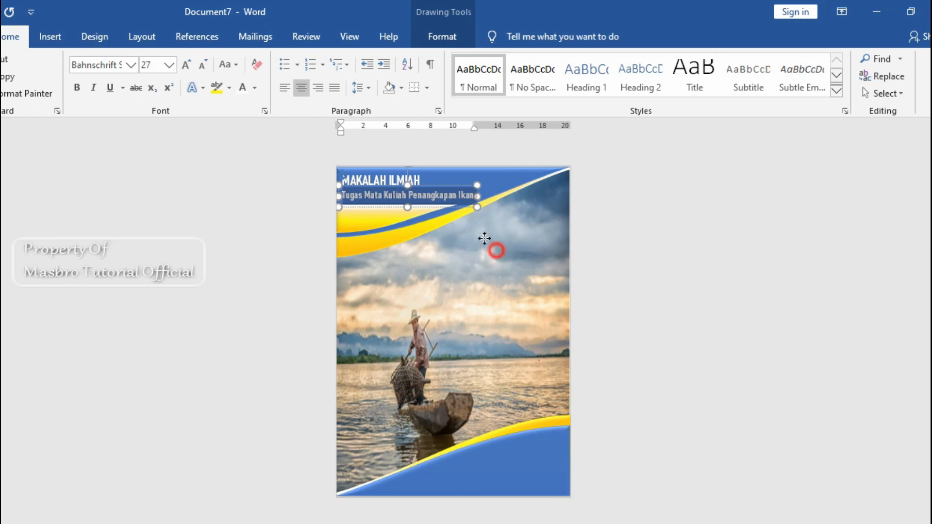
# Step: Move the subtitle line slightly up, closer to the MAKALAH ILMIAH heading, and deselect it
pyautogui.click(411, 199)
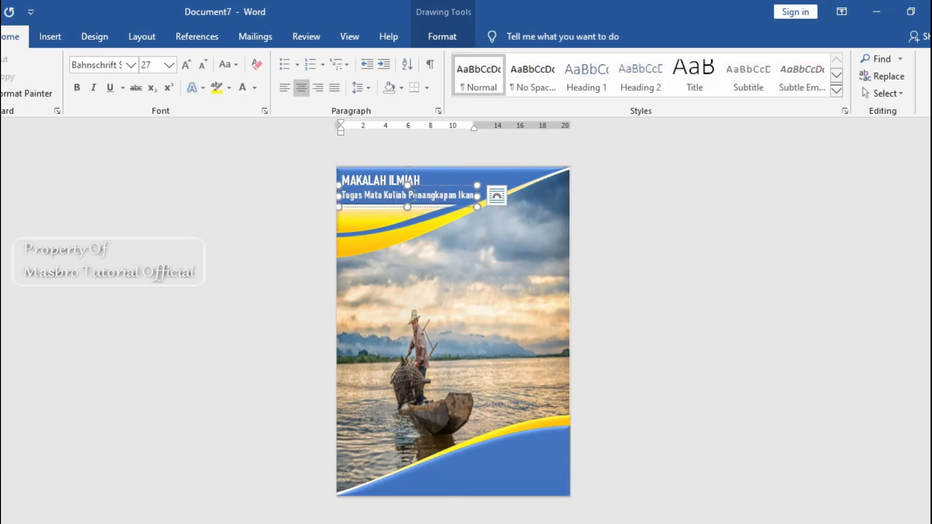
pyautogui.moveTo(428, 187); pyautogui.dragTo(427, 182)
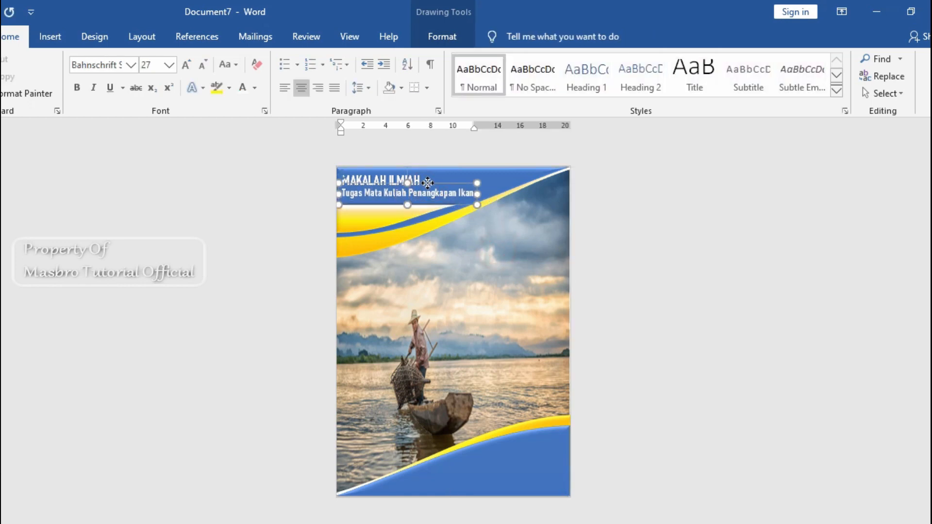
pyautogui.click(760, 231)
pyautogui.scroll(2, 701, 261)
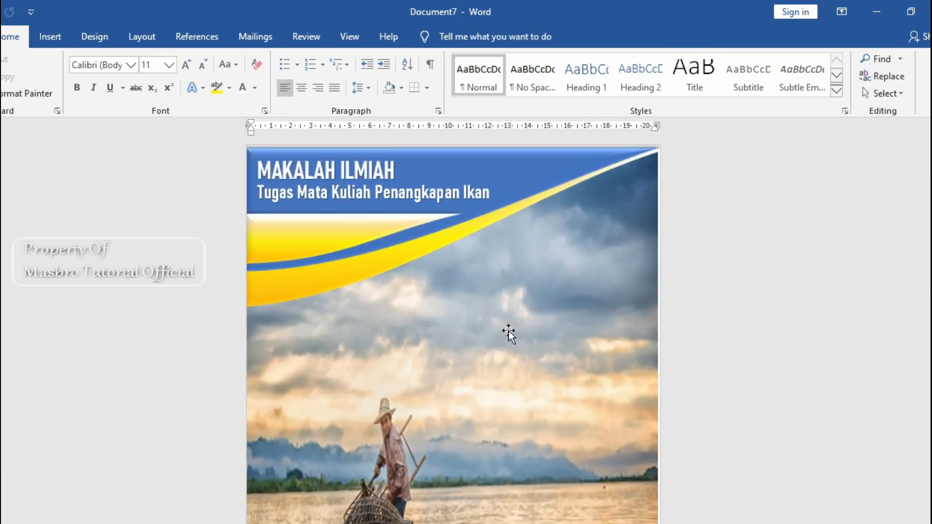
# Step: Duplicate the MAKALAH ILMIAH heading and its subtitle line together onto the sky area of the photo
pyautogui.scroll(-1, 779, 259)
pyautogui.scroll(-1, 776, 261)
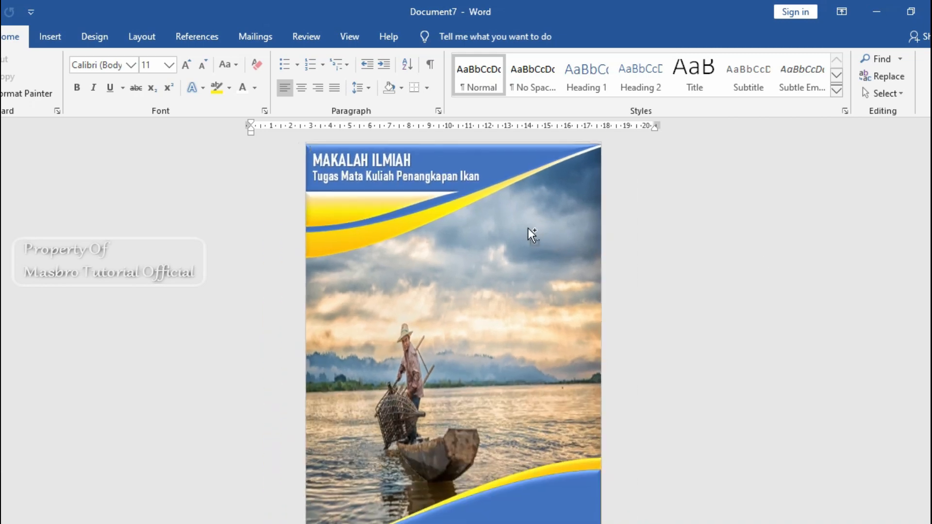
pyautogui.click(370, 154)
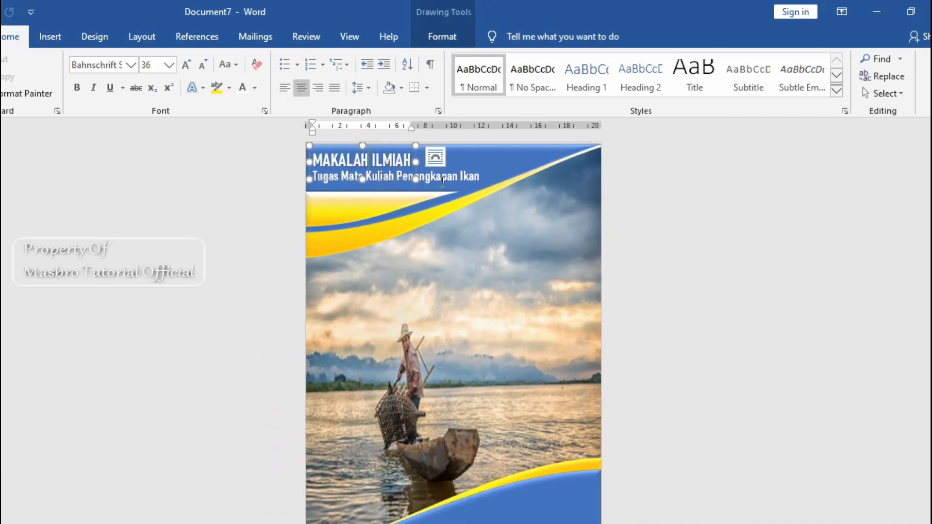
pyautogui.click(436, 158)
pyautogui.keyDown('shift'); pyautogui.click(441, 178); pyautogui.keyUp('shift')
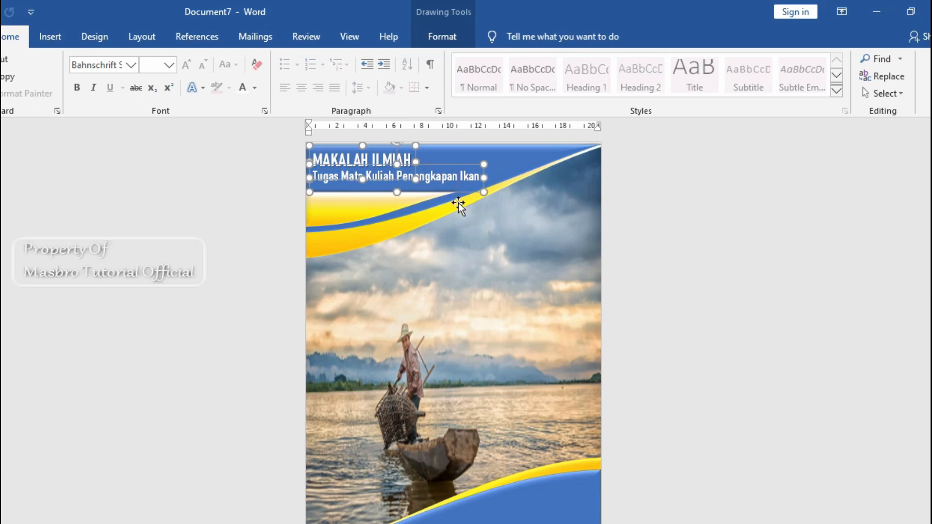
pyautogui.moveTo(462, 197); pyautogui.dragTo(559, 275)
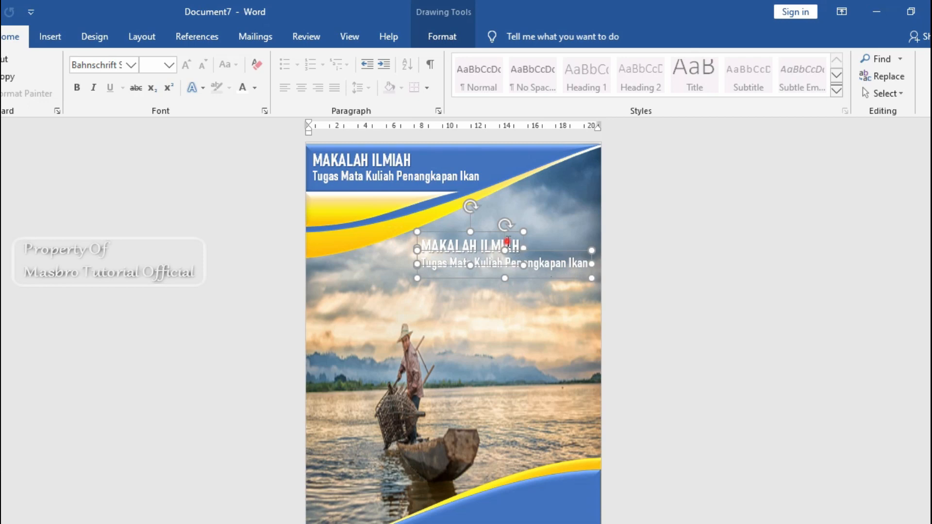
# Step: Widen the copied MAKALAH ILMIAH text box over the sky and right-align its text
pyautogui.click(506, 244)
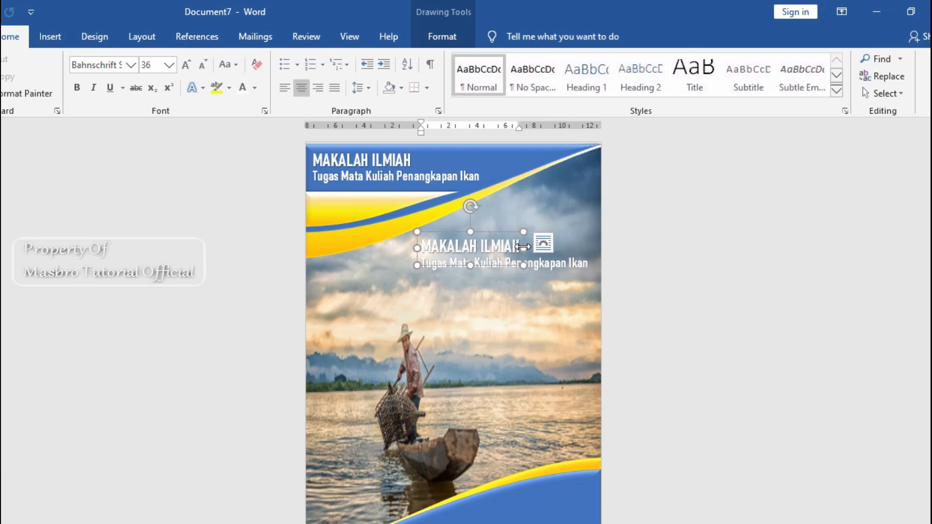
pyautogui.moveTo(523, 247); pyautogui.dragTo(453, 247)
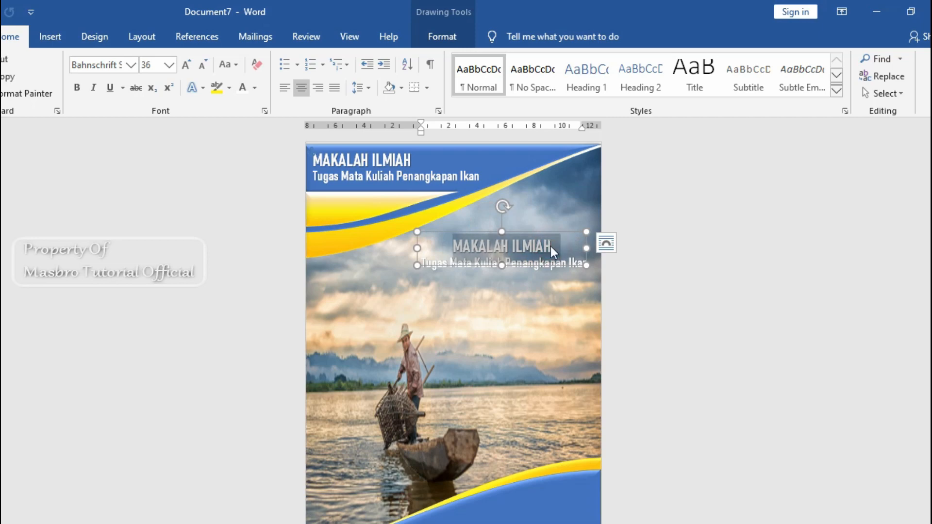
pyautogui.click(318, 88)
# Step: Copy the "Analisis Usaha Alat Tangkap Ikan Bubu Lokal" and "Studi Kasus di Kab.Langkat" text boxes from Cover Makalah.docx and return to Document7
pyautogui.click(510, 523)
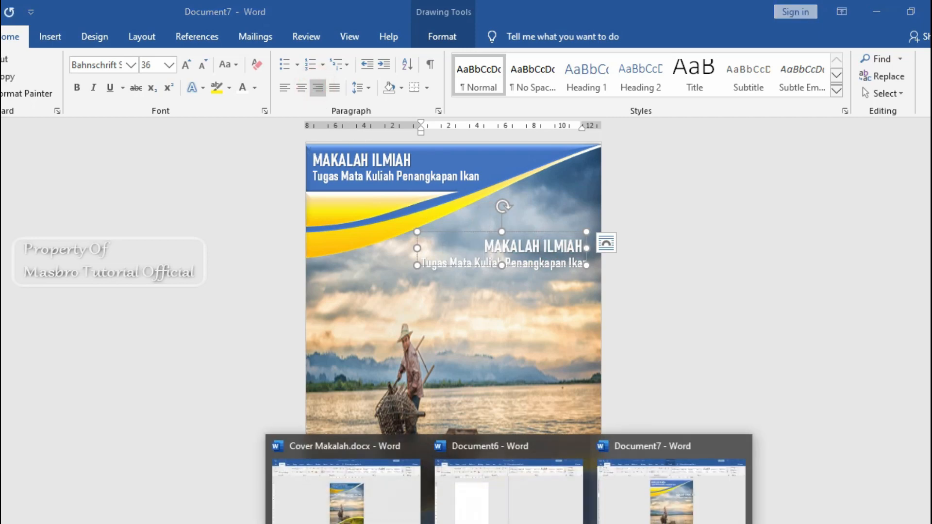
pyautogui.click(686, 500)
pyautogui.click(511, 523)
pyautogui.click(362, 495)
pyautogui.click(457, 253)
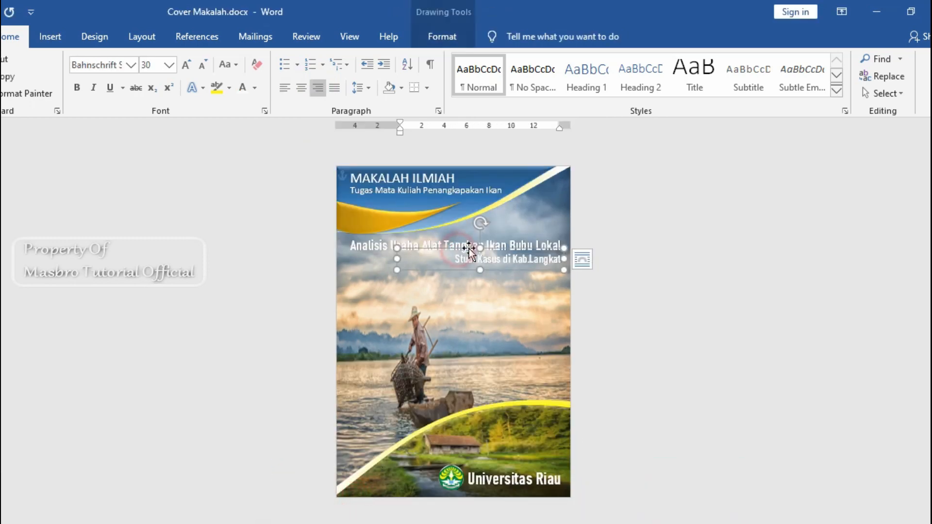
pyautogui.keyDown('shift'); pyautogui.click(473, 242); pyautogui.keyUp('shift')
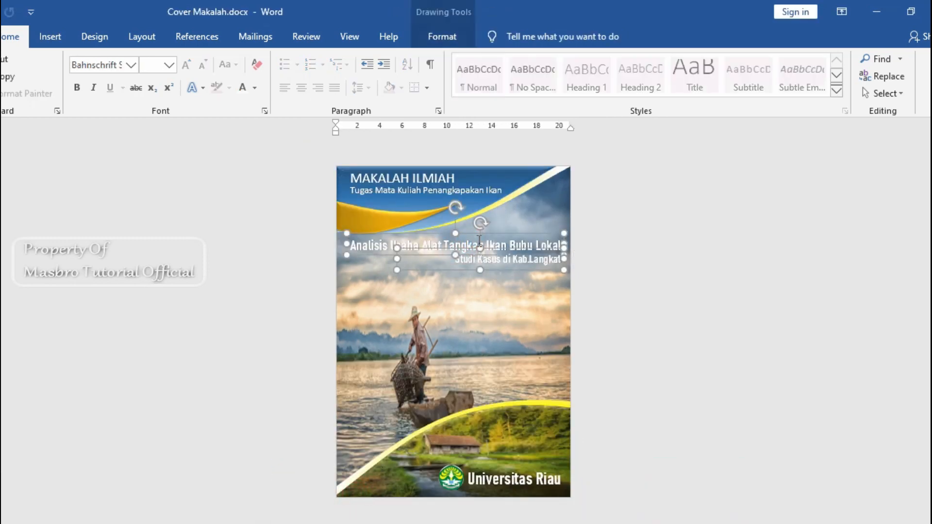
pyautogui.rightClick(498, 237)
pyautogui.click(531, 264)
pyautogui.click(509, 523)
pyautogui.click(656, 505)
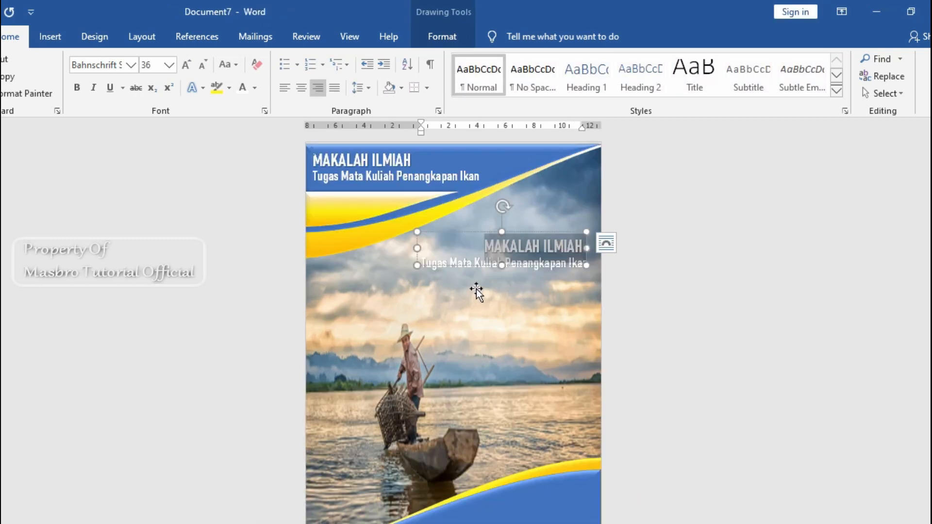
# Step: Paste the copied title and subtitle in place of the duplicated headings and position them over the sky, below the curved header
pyautogui.click(633, 311)
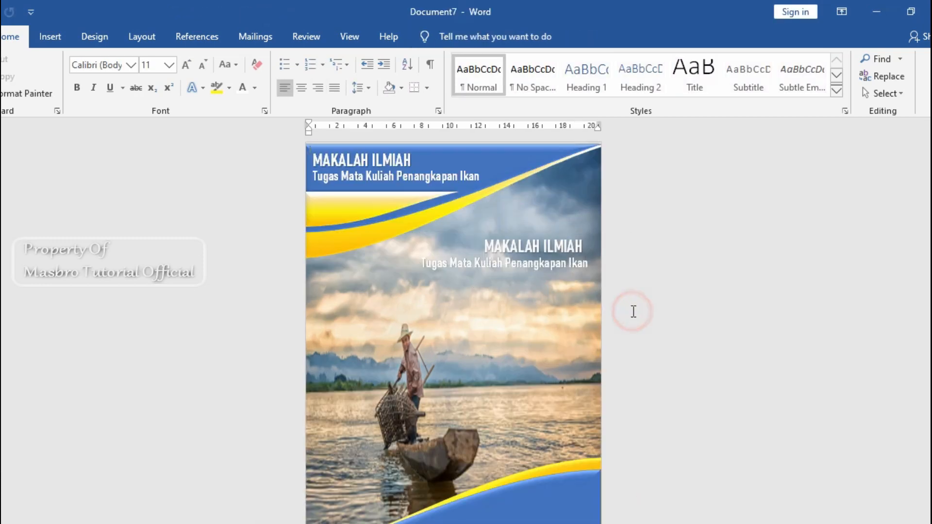
pyautogui.hotkey('ctrl', 'v')
pyautogui.moveTo(537, 196); pyautogui.dragTo(536, 317)
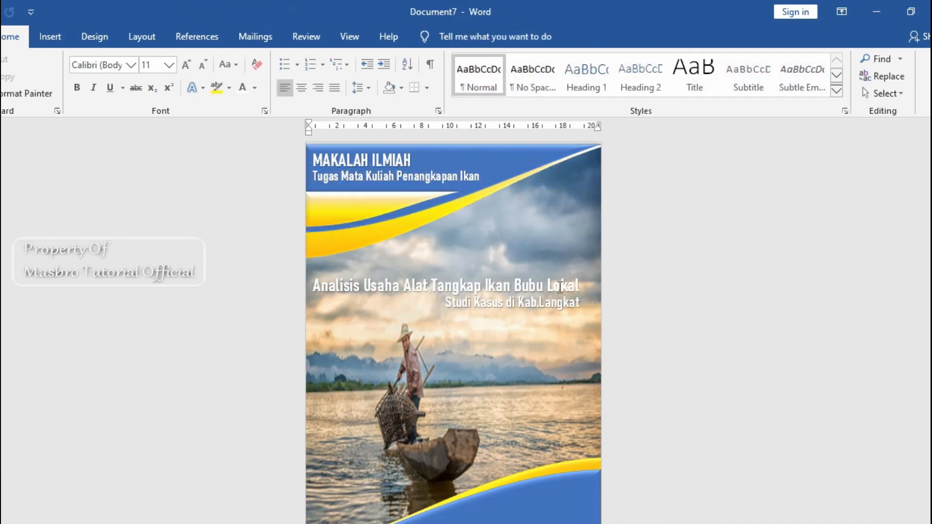
pyautogui.click(561, 283)
pyautogui.click(558, 331)
pyautogui.click(651, 319)
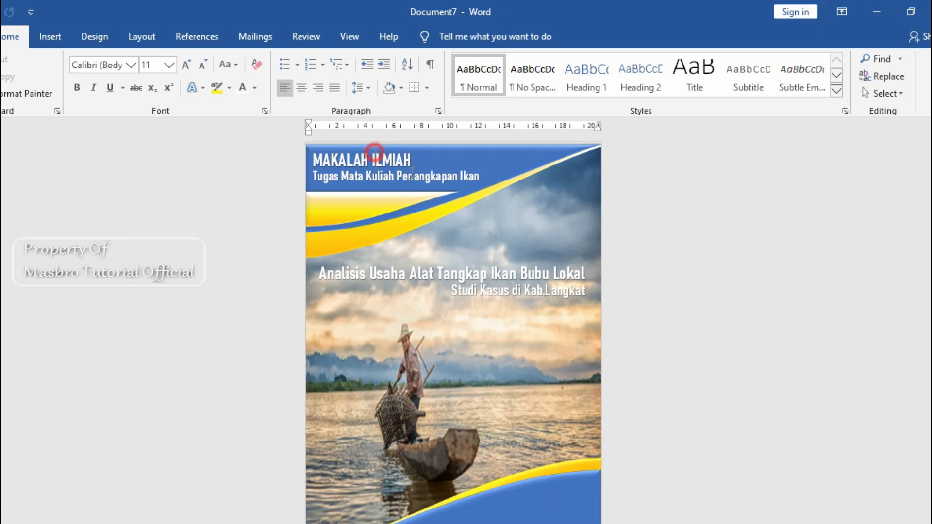
# Step: Duplicate the two header lines onto the blue footer and replace the copied heading's text with "UNIVERSITAS RIAU"
pyautogui.click(459, 177)
pyautogui.moveTo(448, 191); pyautogui.dragTo(556, 521)
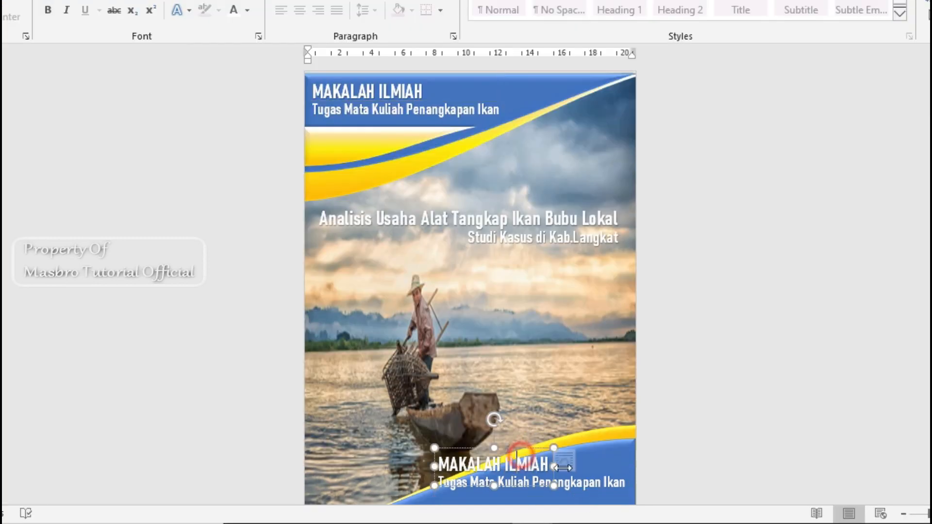
pyautogui.click(520, 459)
pyautogui.hotkey('ctrl', 'a')
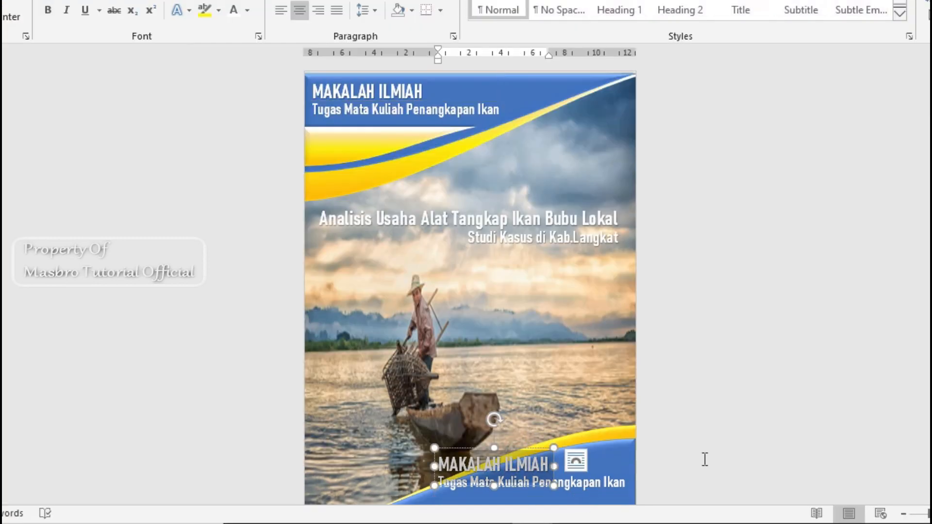
pyautogui.press('Delete')
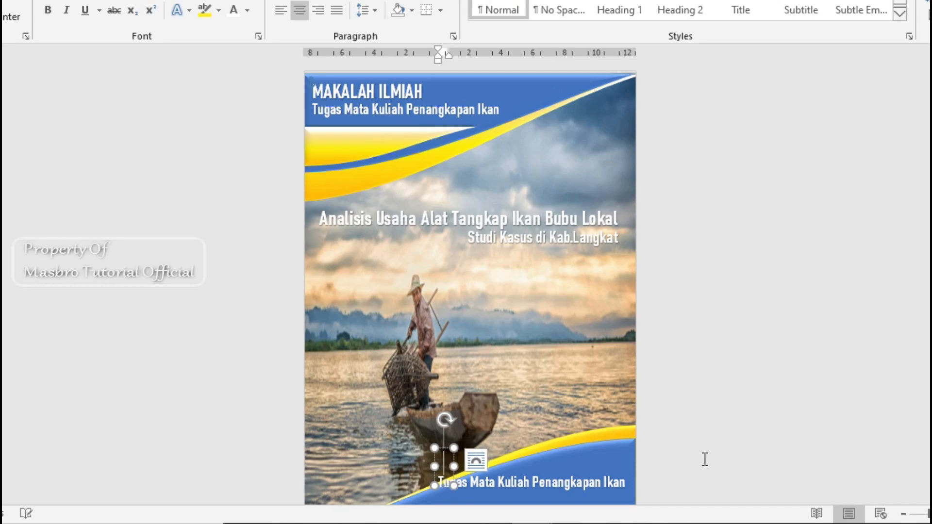
pyautogui.write('UNIBERS')
pyautogui.press('BackSpace')
pyautogui.press('BackSpace')
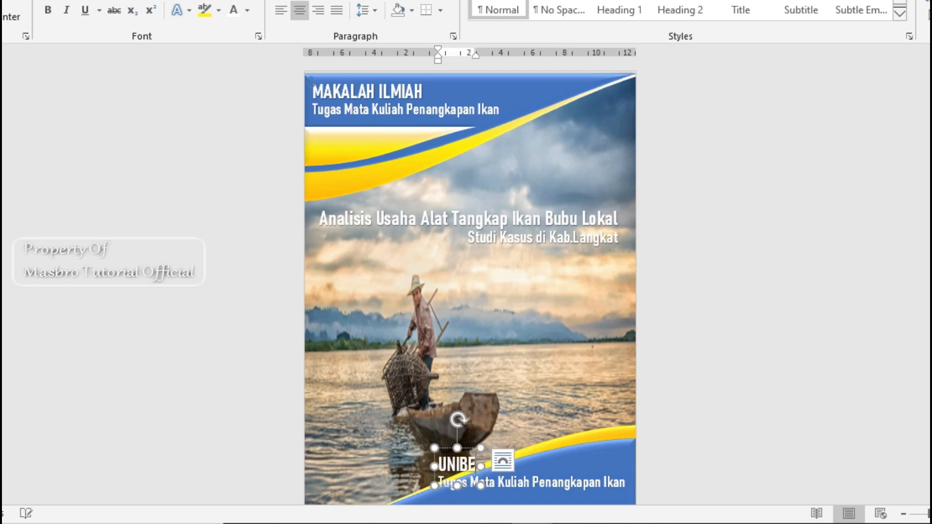
pyautogui.press('BackSpace')
pyautogui.press('BackSpace')
pyautogui.write('VERSITAS RO')
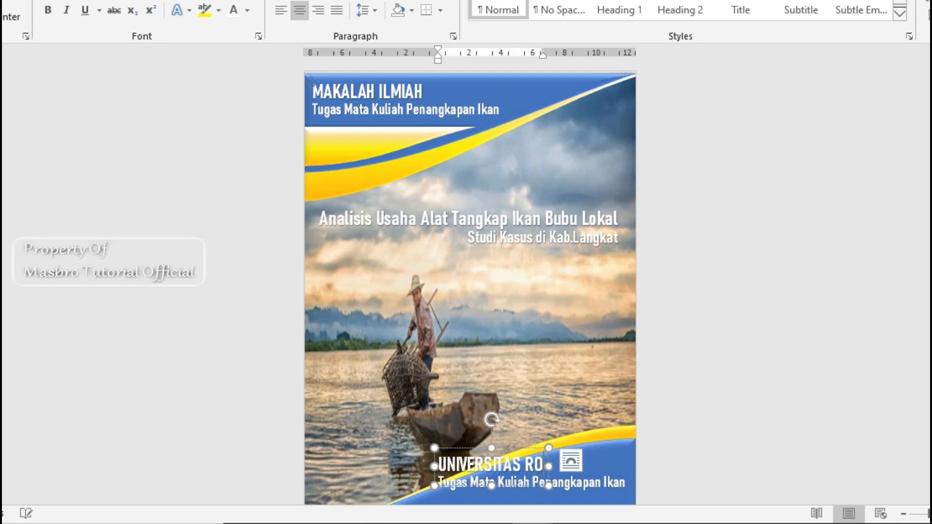
pyautogui.press('BackSpace')
pyautogui.write('IAU')
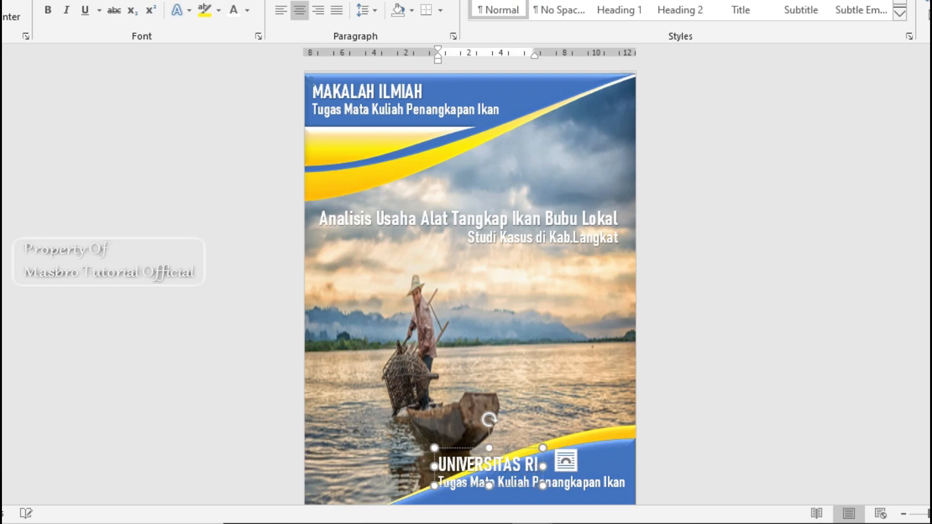
# Step: Delete the duplicated "Tugas Mata Kuliah Penangkapan Ikan" line from the footer
pyautogui.click(614, 484)
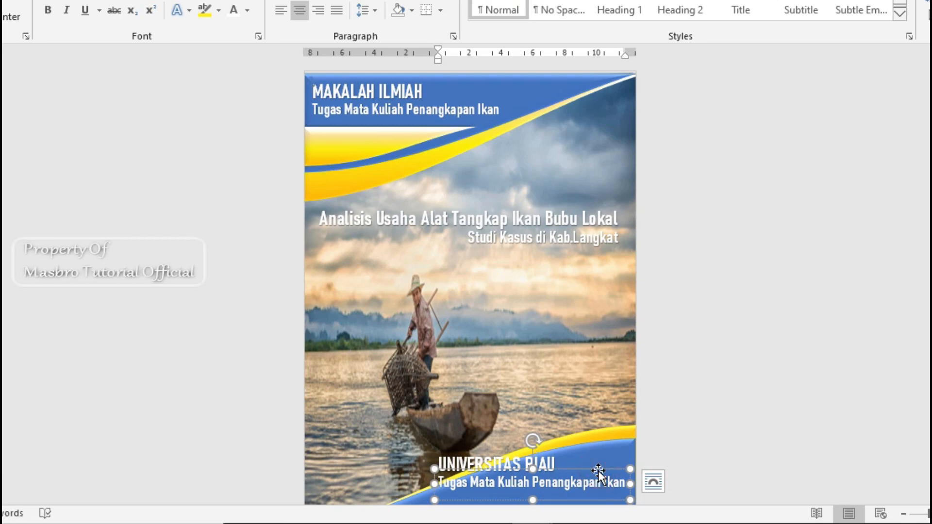
pyautogui.click(598, 470)
pyautogui.press('Delete')
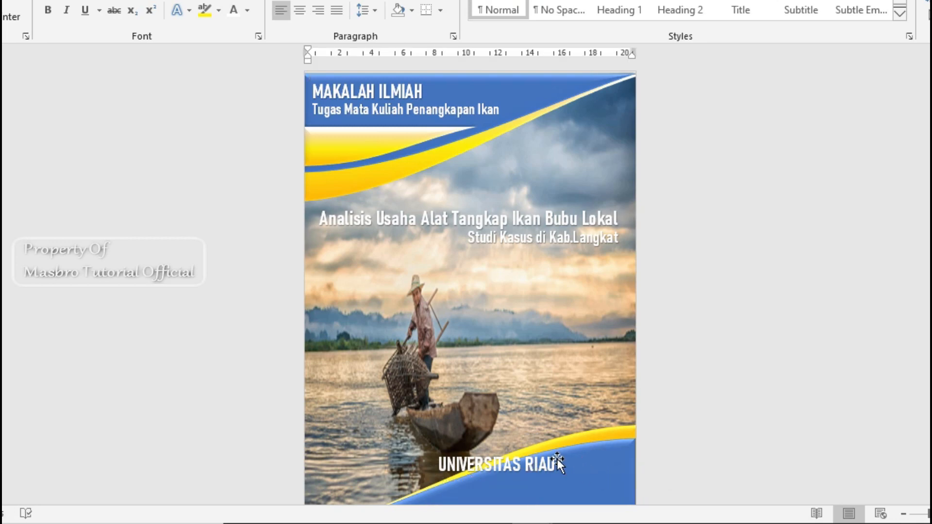
# Step: Move the UNIVERSITAS RIAU text into the blue footer, close to the page's right edge, and deselect it
pyautogui.click(542, 454)
pyautogui.moveTo(543, 454); pyautogui.dragTo(606, 464)
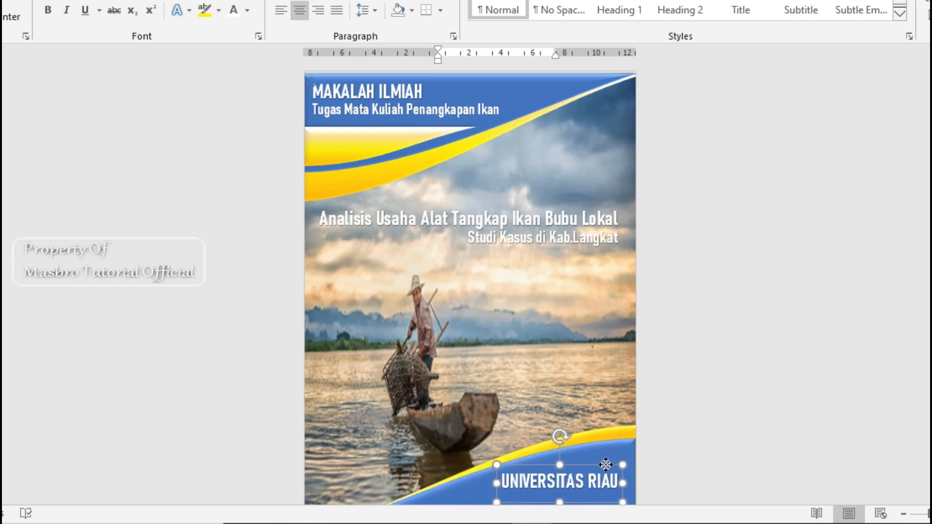
pyautogui.click(717, 470)
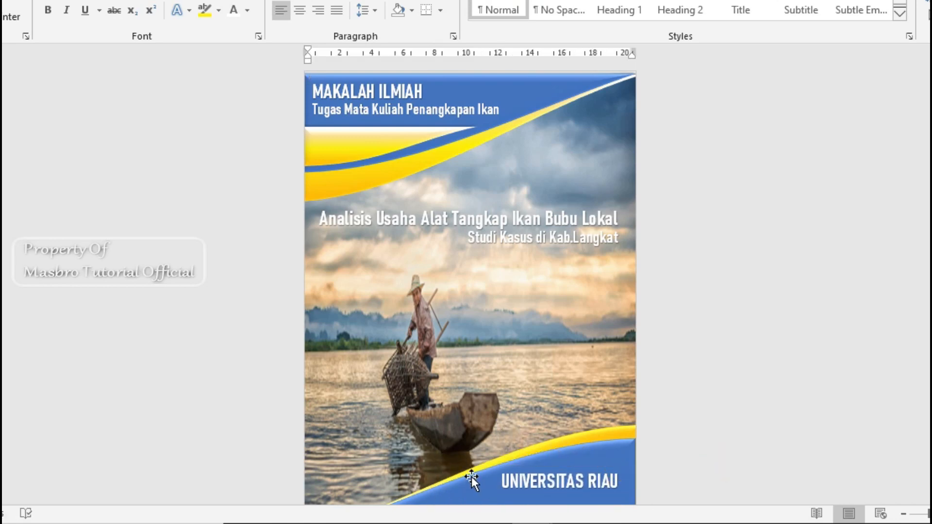
pyautogui.click(536, 480)
pyautogui.moveTo(579, 463); pyautogui.dragTo(587, 463)
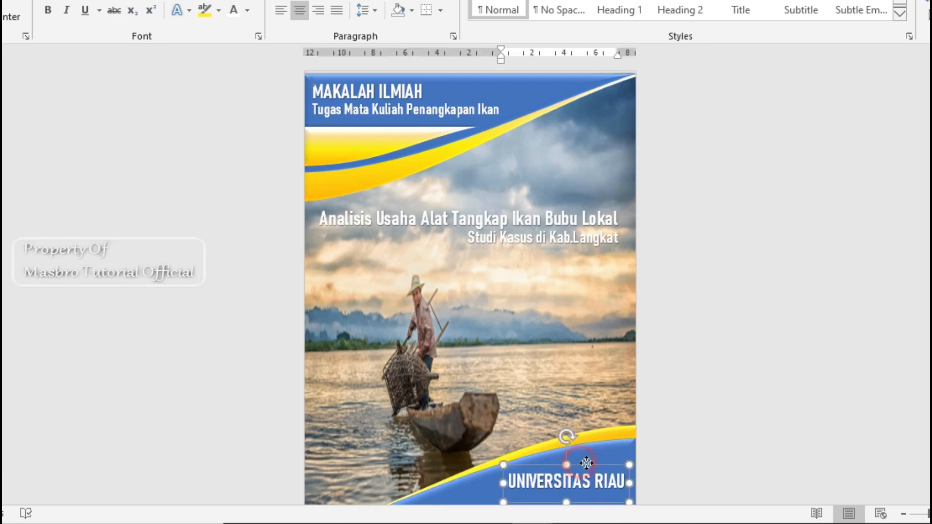
pyautogui.click(780, 435)
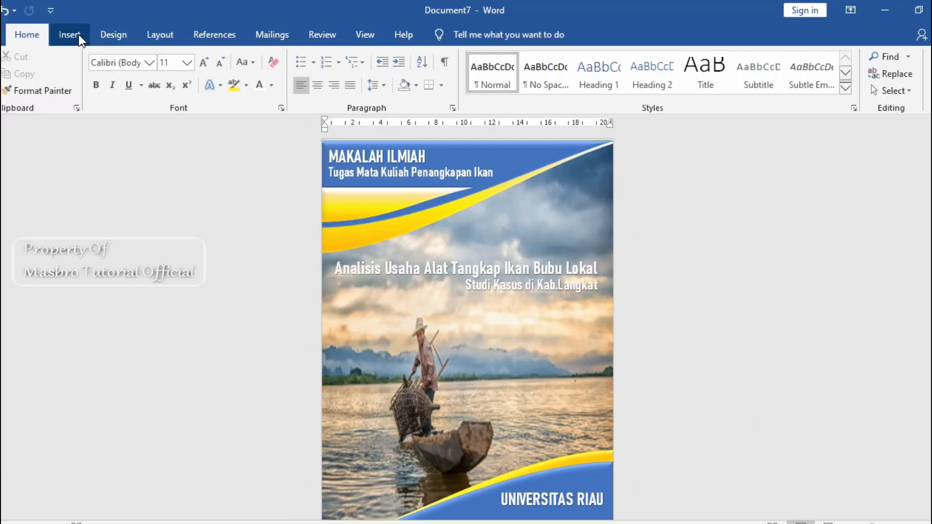
# Step: Draw a circle about 2.17 cm in diameter beside the start of the UNIVERSITAS RIAU text and remove its outline
pyautogui.click(73, 37)
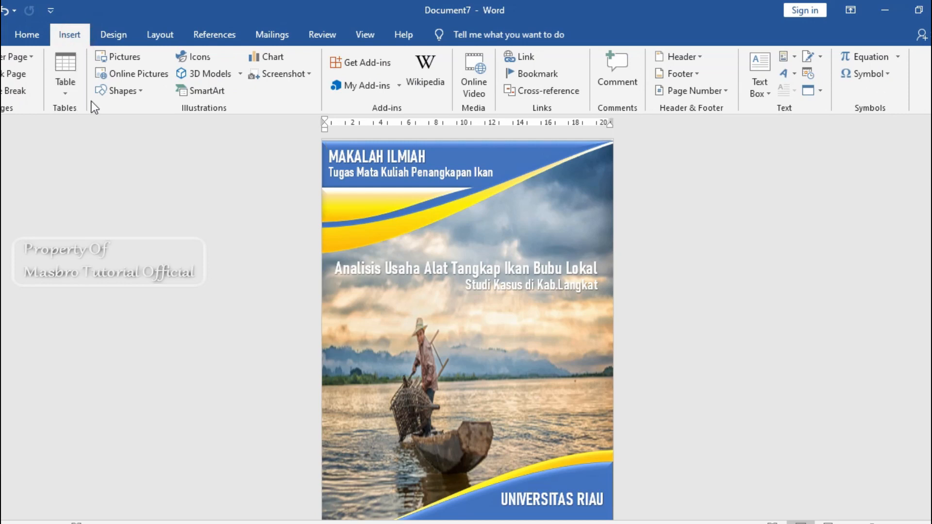
pyautogui.click(141, 92)
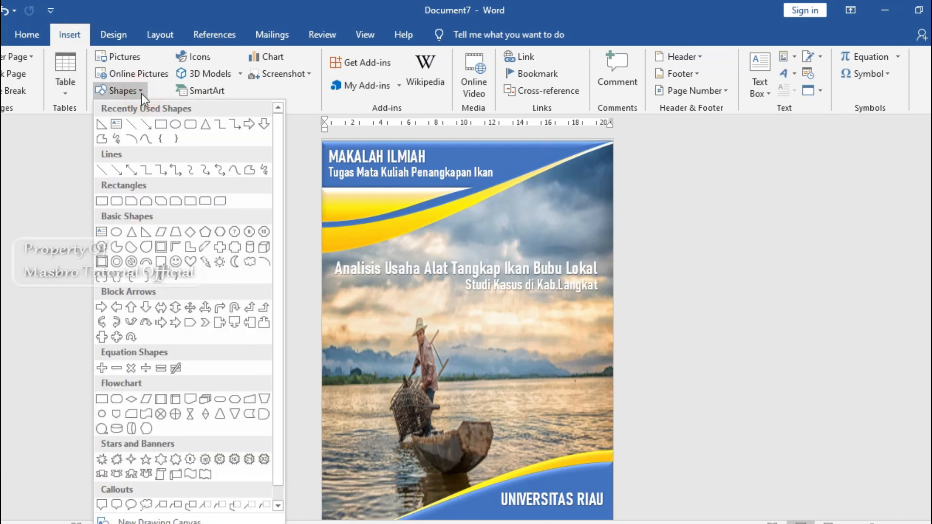
pyautogui.click(175, 125)
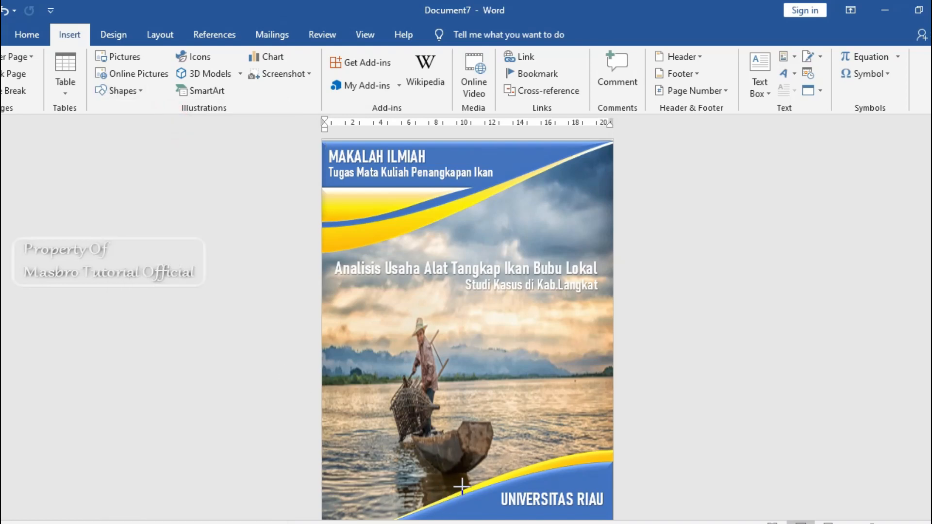
pyautogui.moveTo(462, 486); pyautogui.dragTo(493, 497)
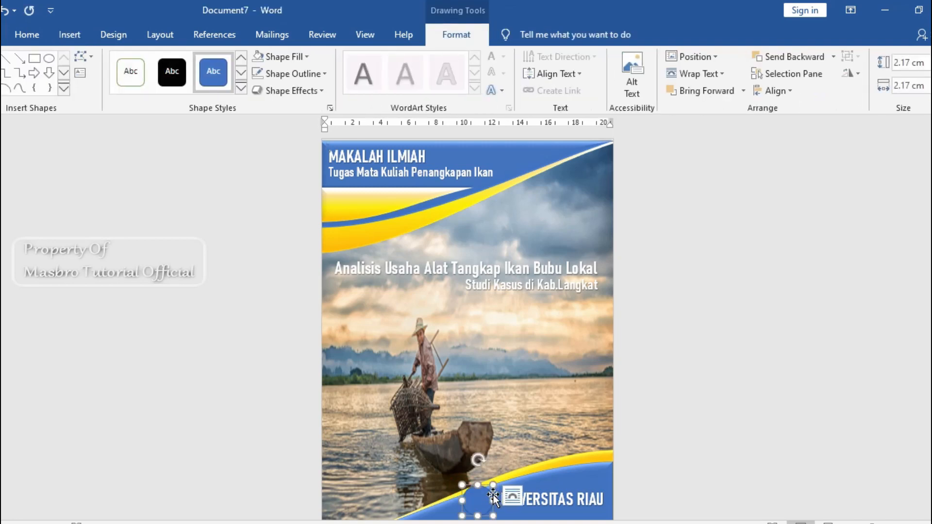
pyautogui.click(323, 73)
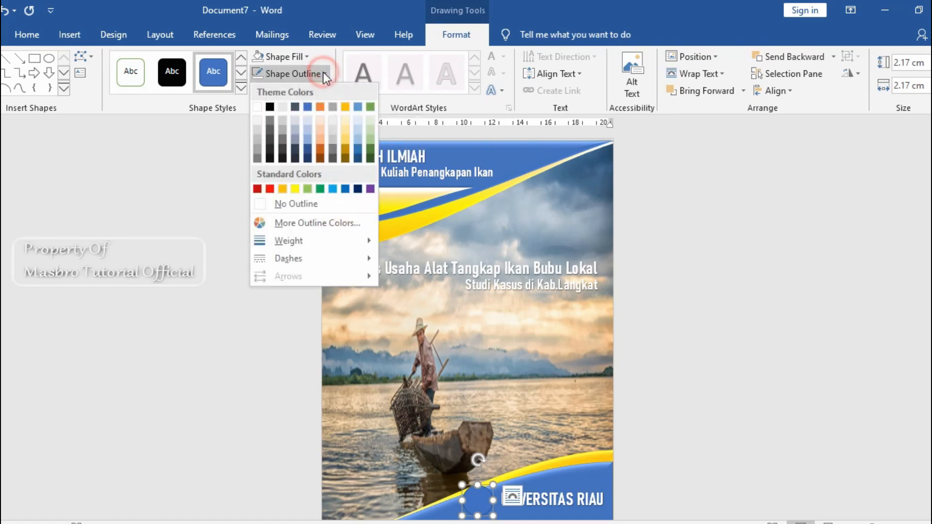
pyautogui.click(261, 204)
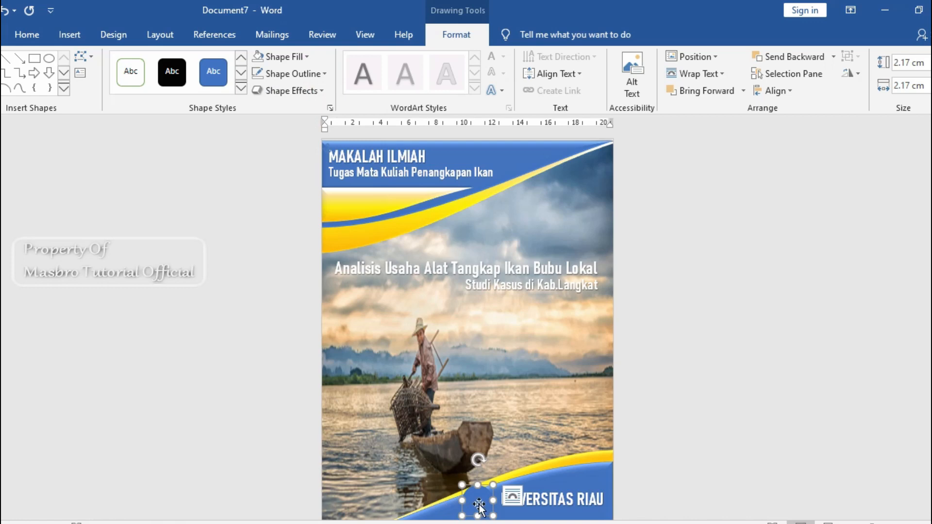
# Step: Fill the footer circle with the picture file LOGO_KKP.png from the 01_BUAT MAKALAH folder
pyautogui.click(309, 58)
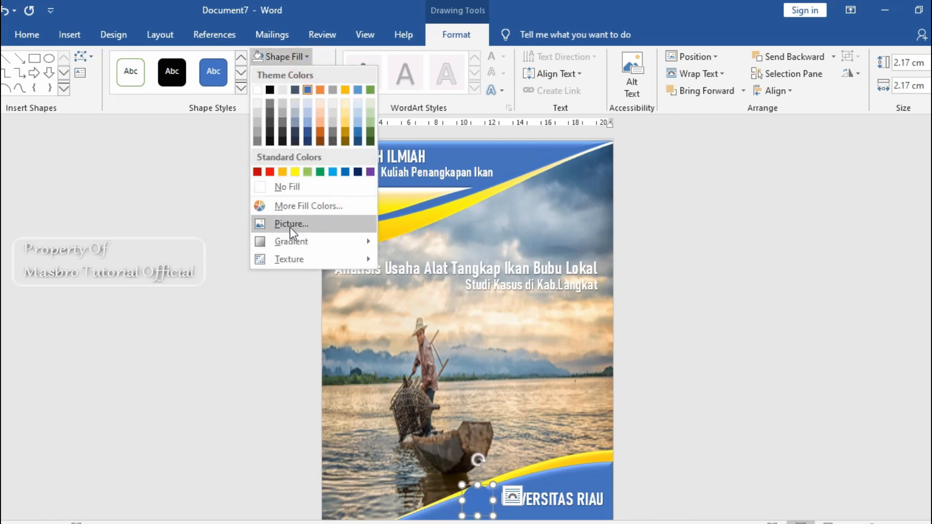
pyautogui.click(276, 227)
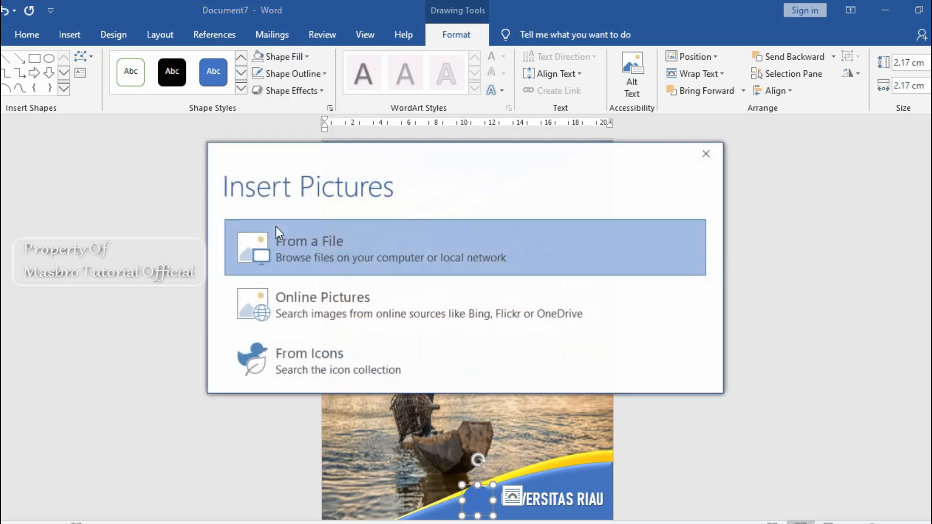
pyautogui.click(274, 252)
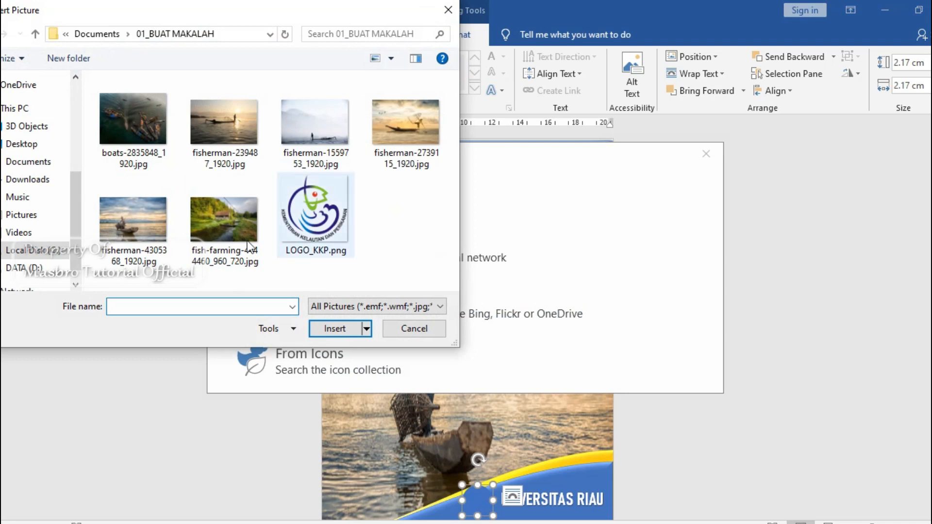
pyautogui.click(314, 213)
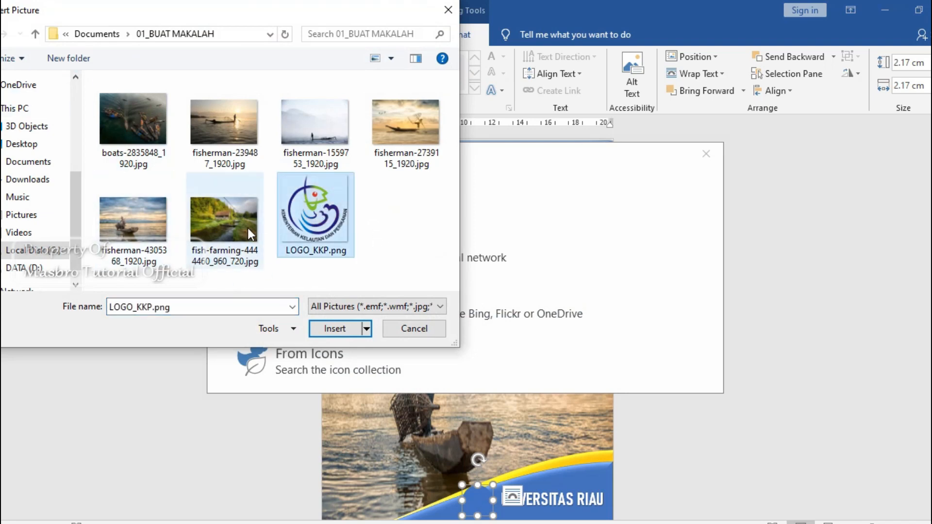
pyautogui.click(335, 329)
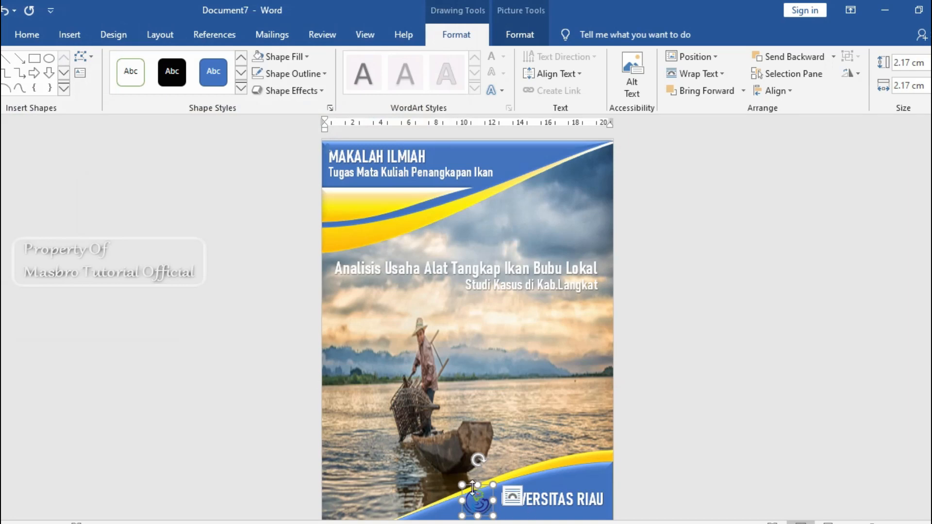
# Step: Shrink the logo circle to about 1.59 cm high by 1.75 cm wide, shift it slightly upward beside UNIVERSITAS RIAU, and deselect it
pyautogui.moveTo(462, 485); pyautogui.dragTo(466, 491)
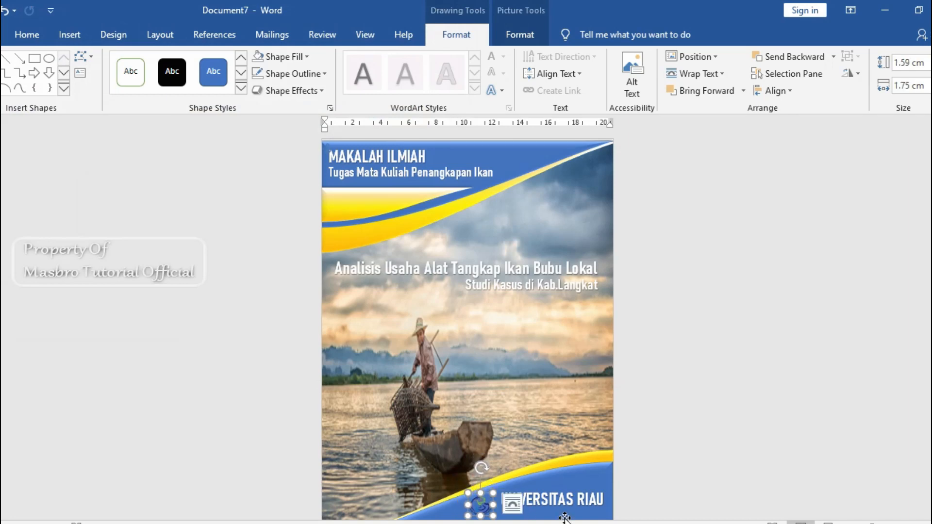
pyautogui.click(661, 494)
pyautogui.click(481, 506)
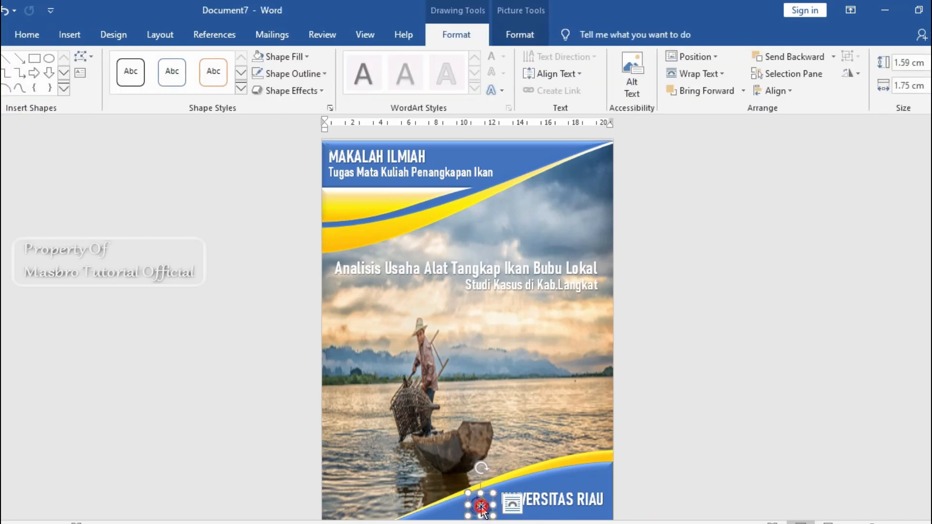
pyautogui.moveTo(483, 500); pyautogui.dragTo(482, 503)
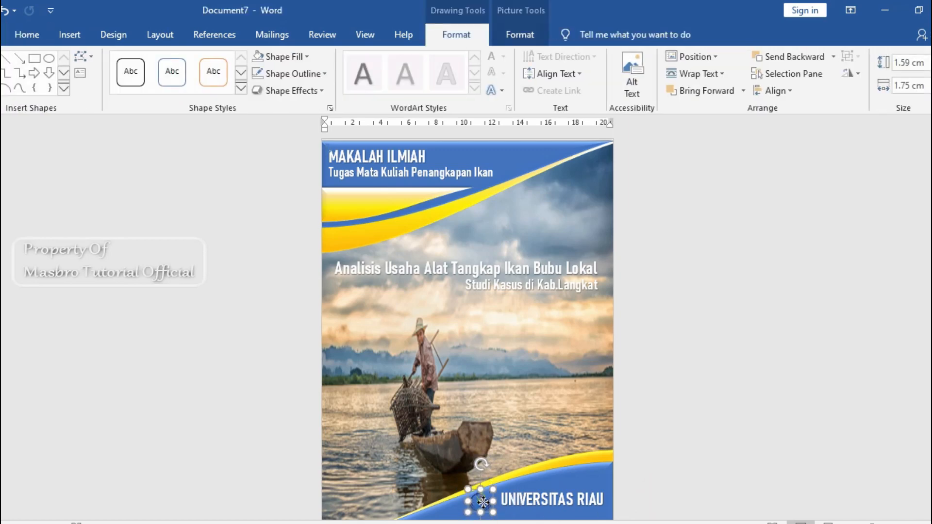
pyautogui.click(663, 464)
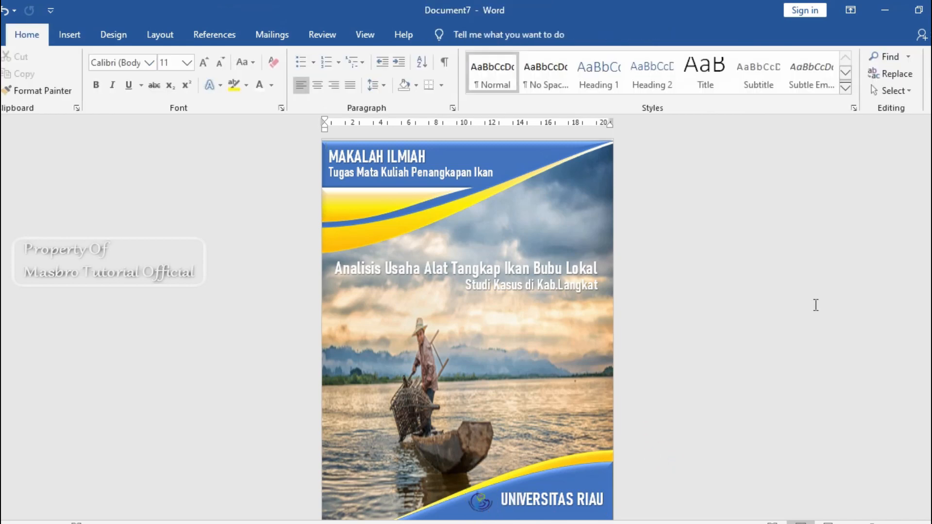
pyautogui.keyDown('ctrl'); pyautogui.scroll(-4, 769, 360); pyautogui.keyUp('ctrl')
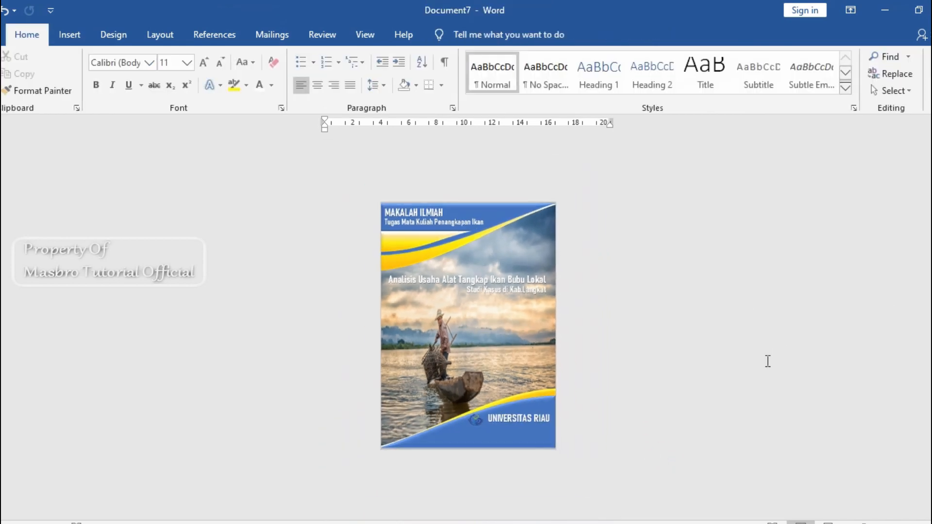
pyautogui.keyDown('ctrl'); pyautogui.scroll(6, 769, 361); pyautogui.keyUp('ctrl')
pyautogui.keyDown('ctrl'); pyautogui.scroll(-4, 768, 361); pyautogui.keyUp('ctrl')
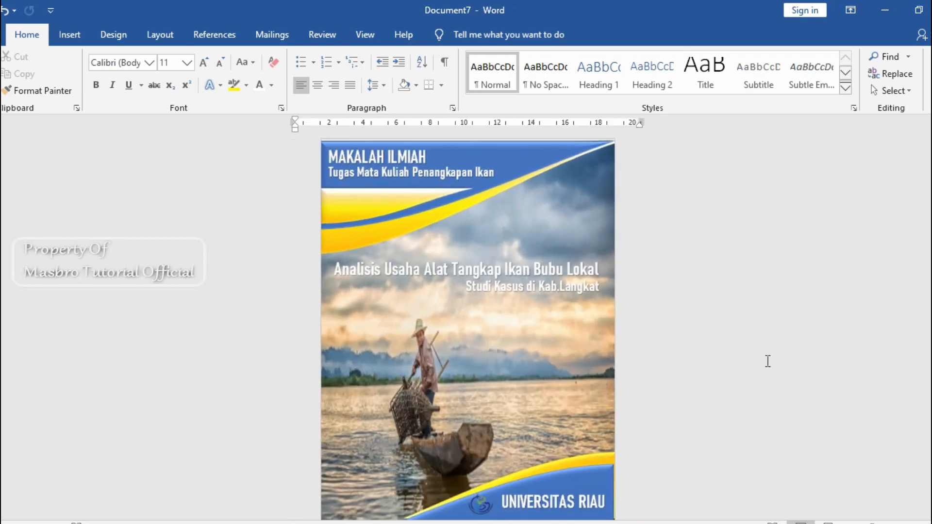